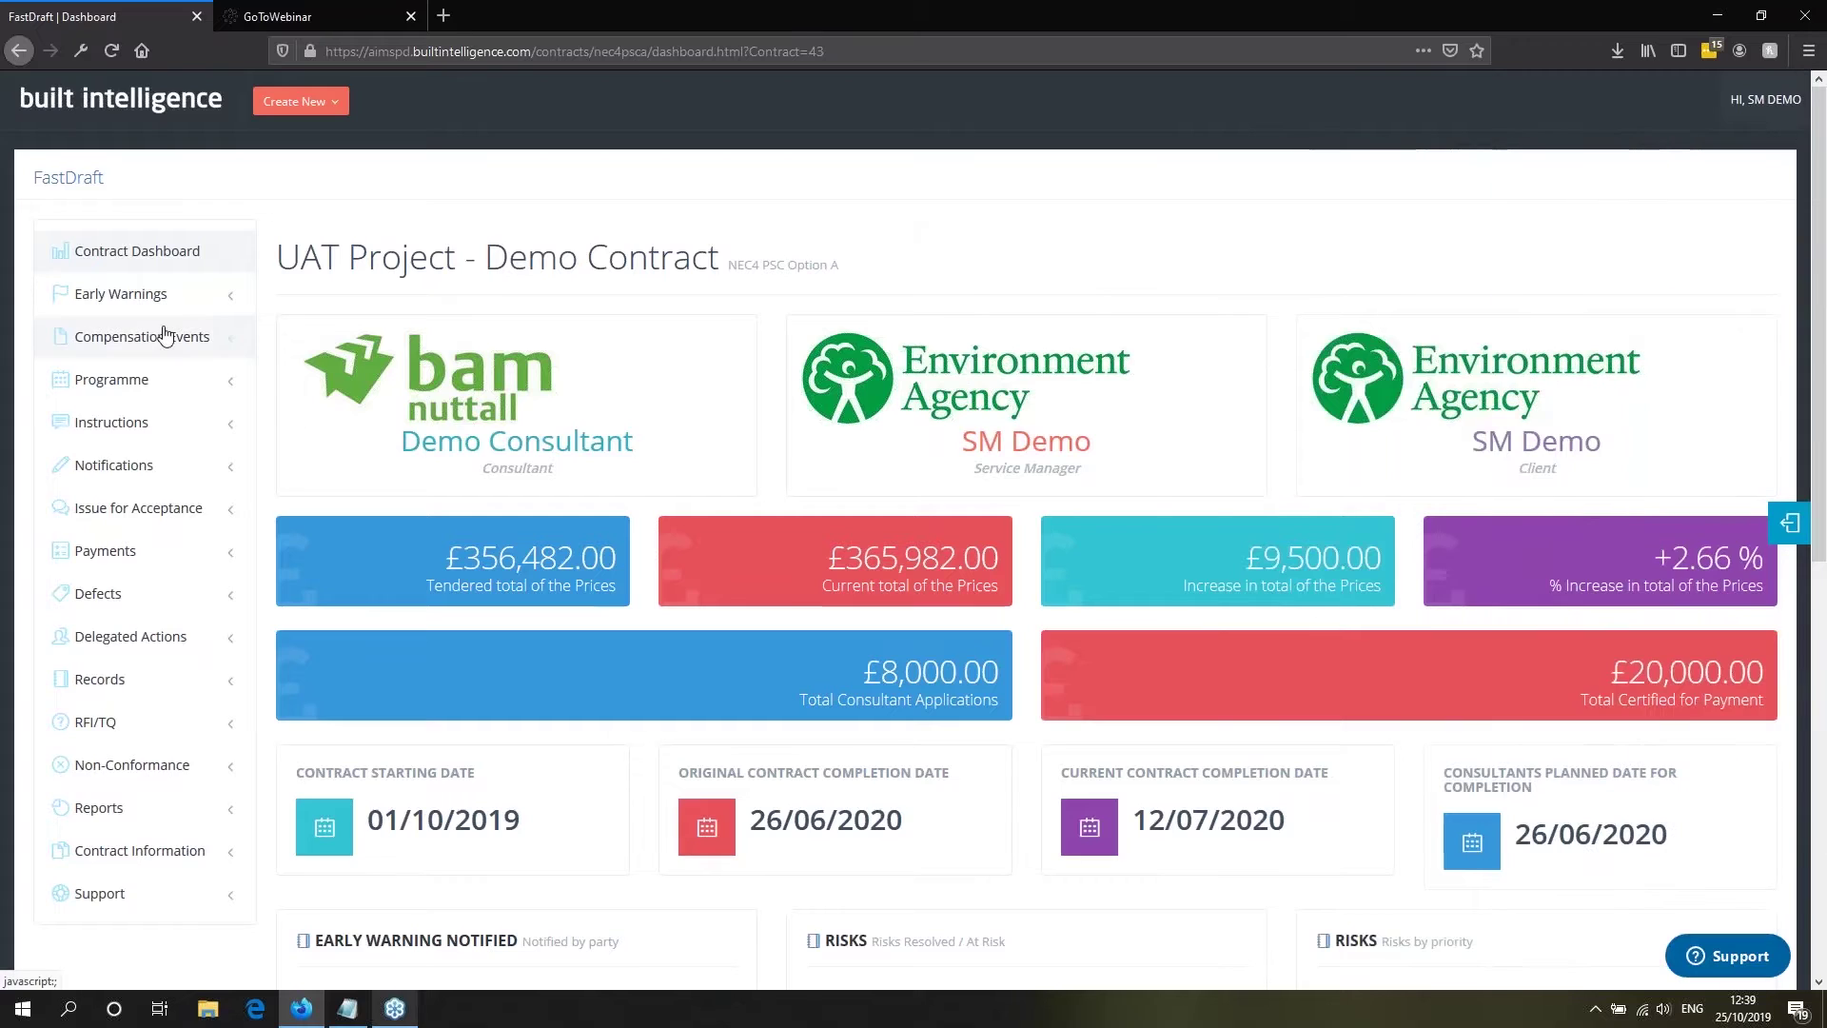
# Open the Master CE Register under Compensation Events and sort it by ID in descending order.
pyautogui.click(195, 337)
pyautogui.scroll(-1, 133, 562)
pyautogui.click(130, 556)
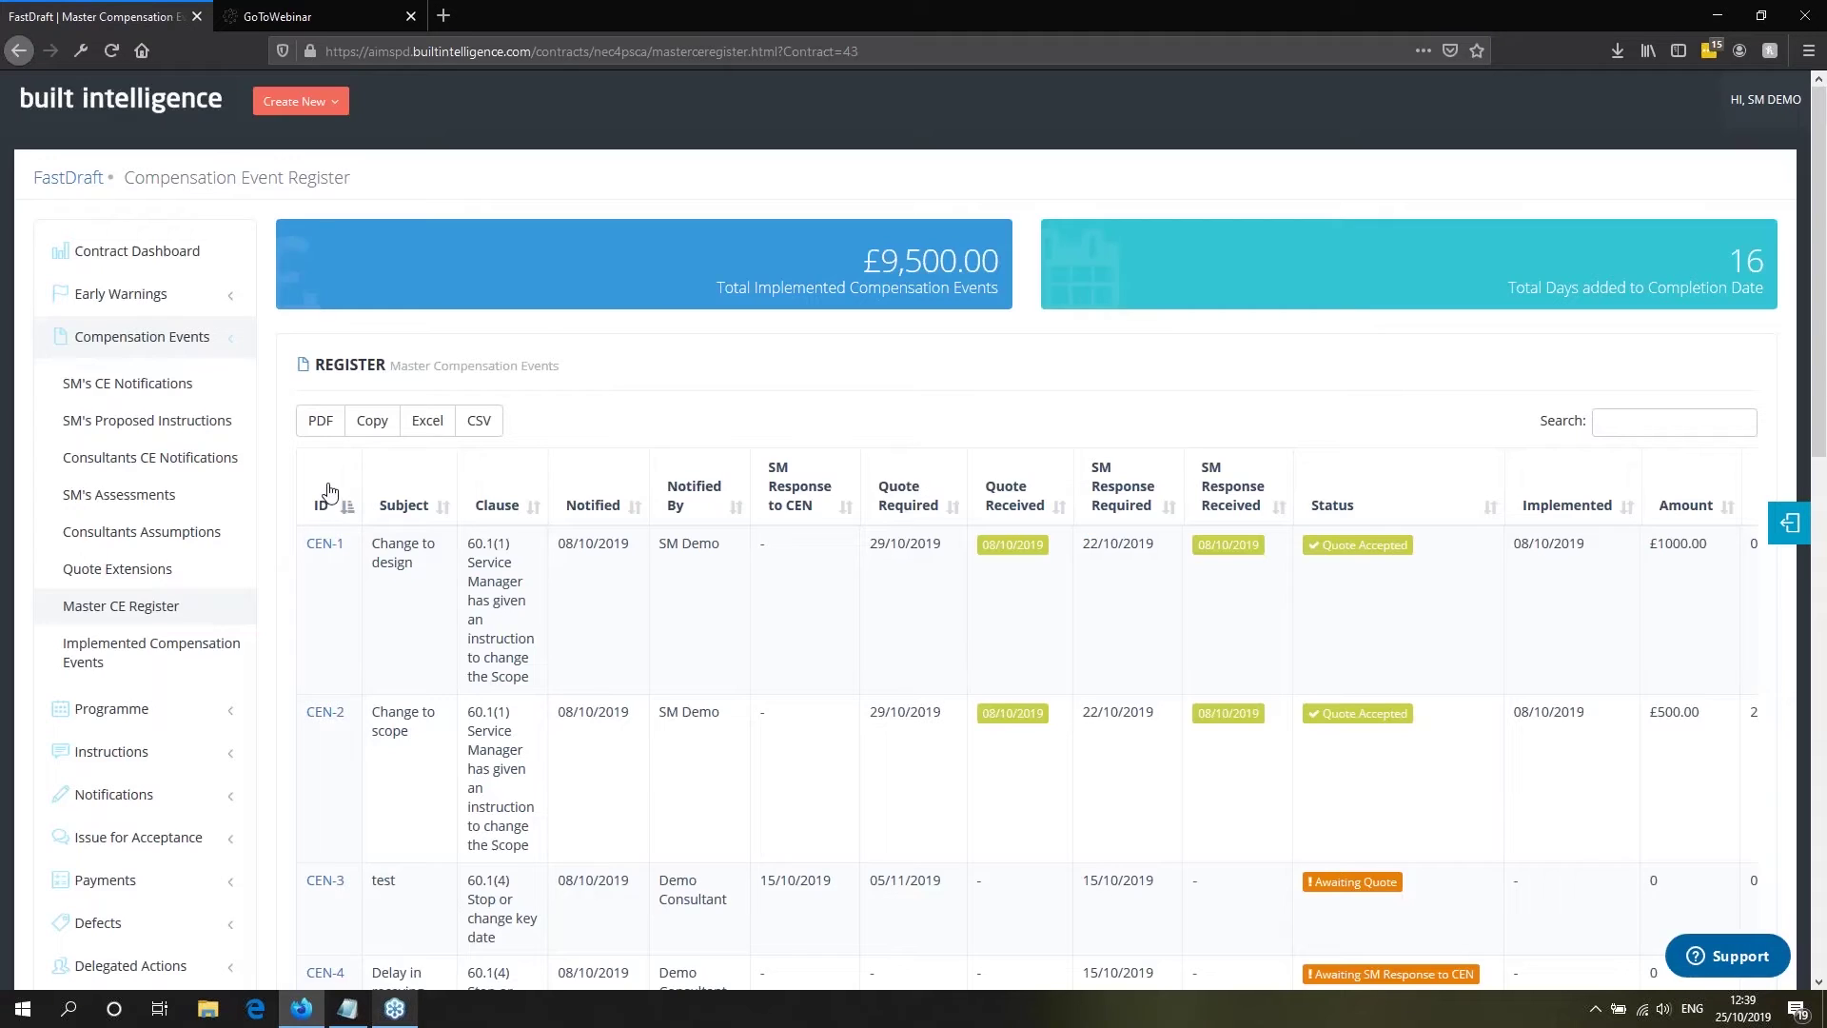
pyautogui.click(335, 502)
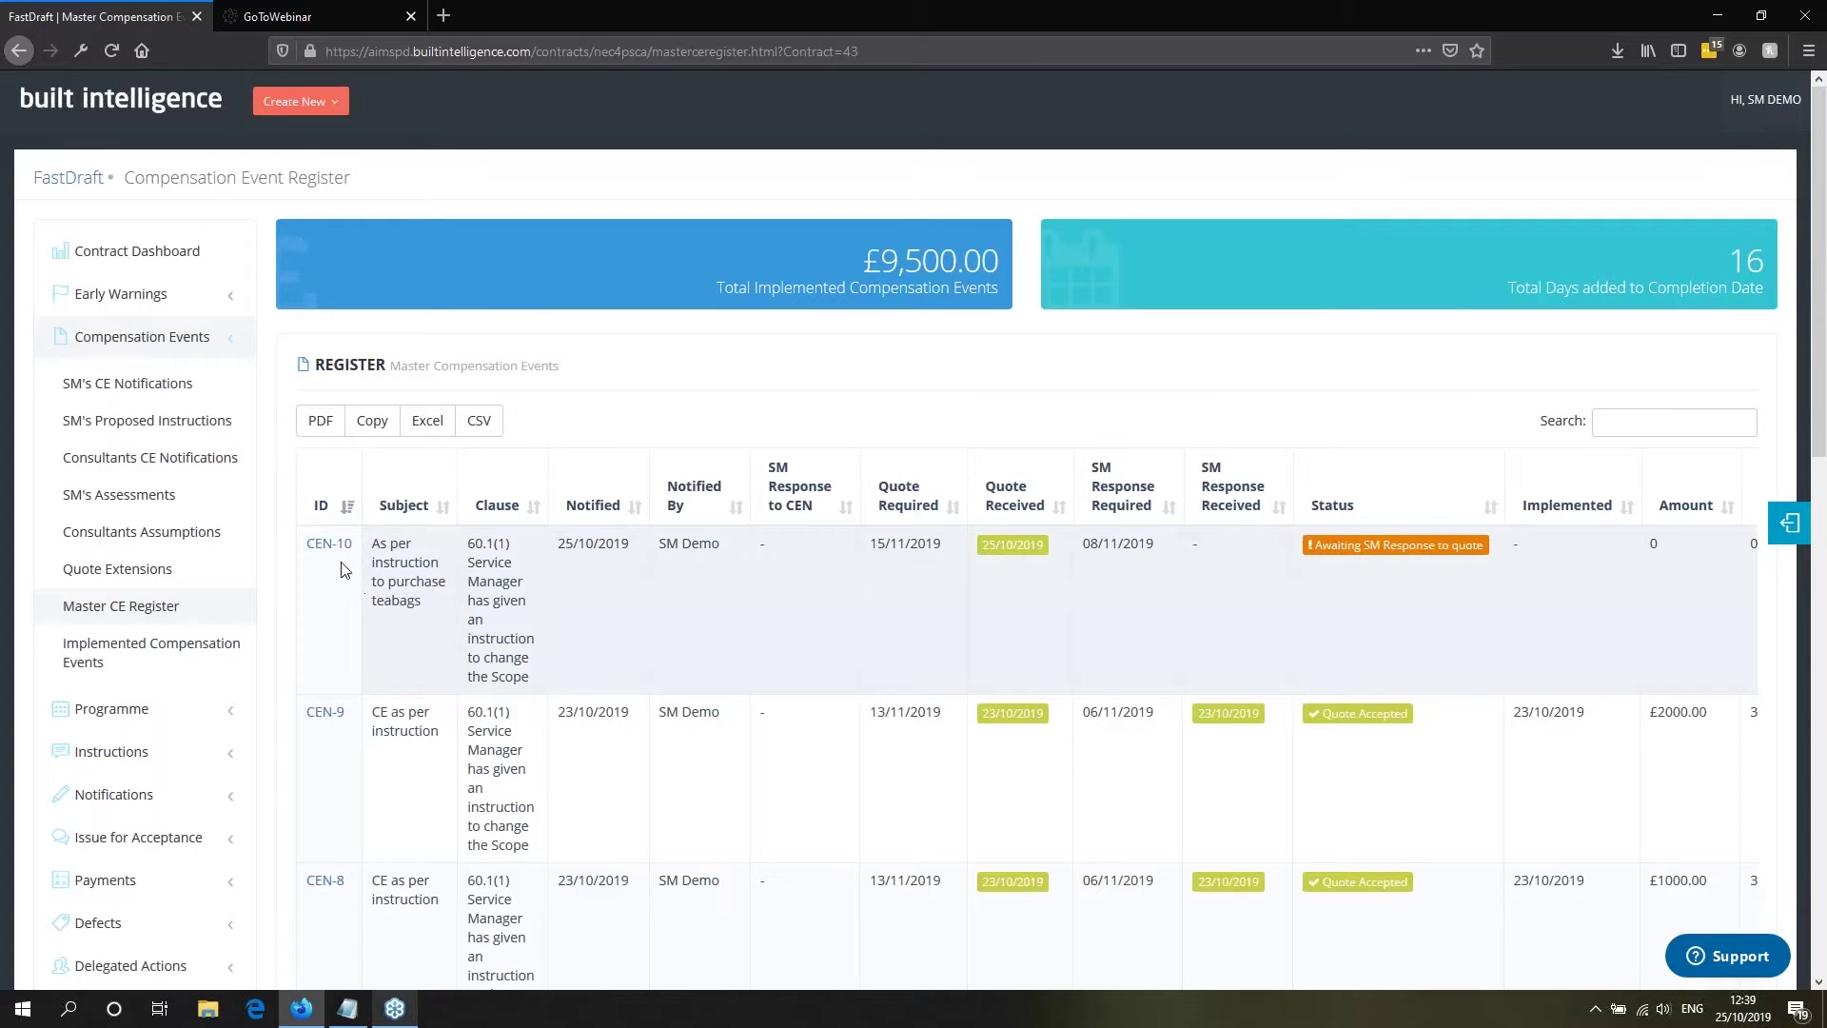
# Open compensation event CEN-10 and its submitted quote QUOTE-8.
pyautogui.click(330, 547)
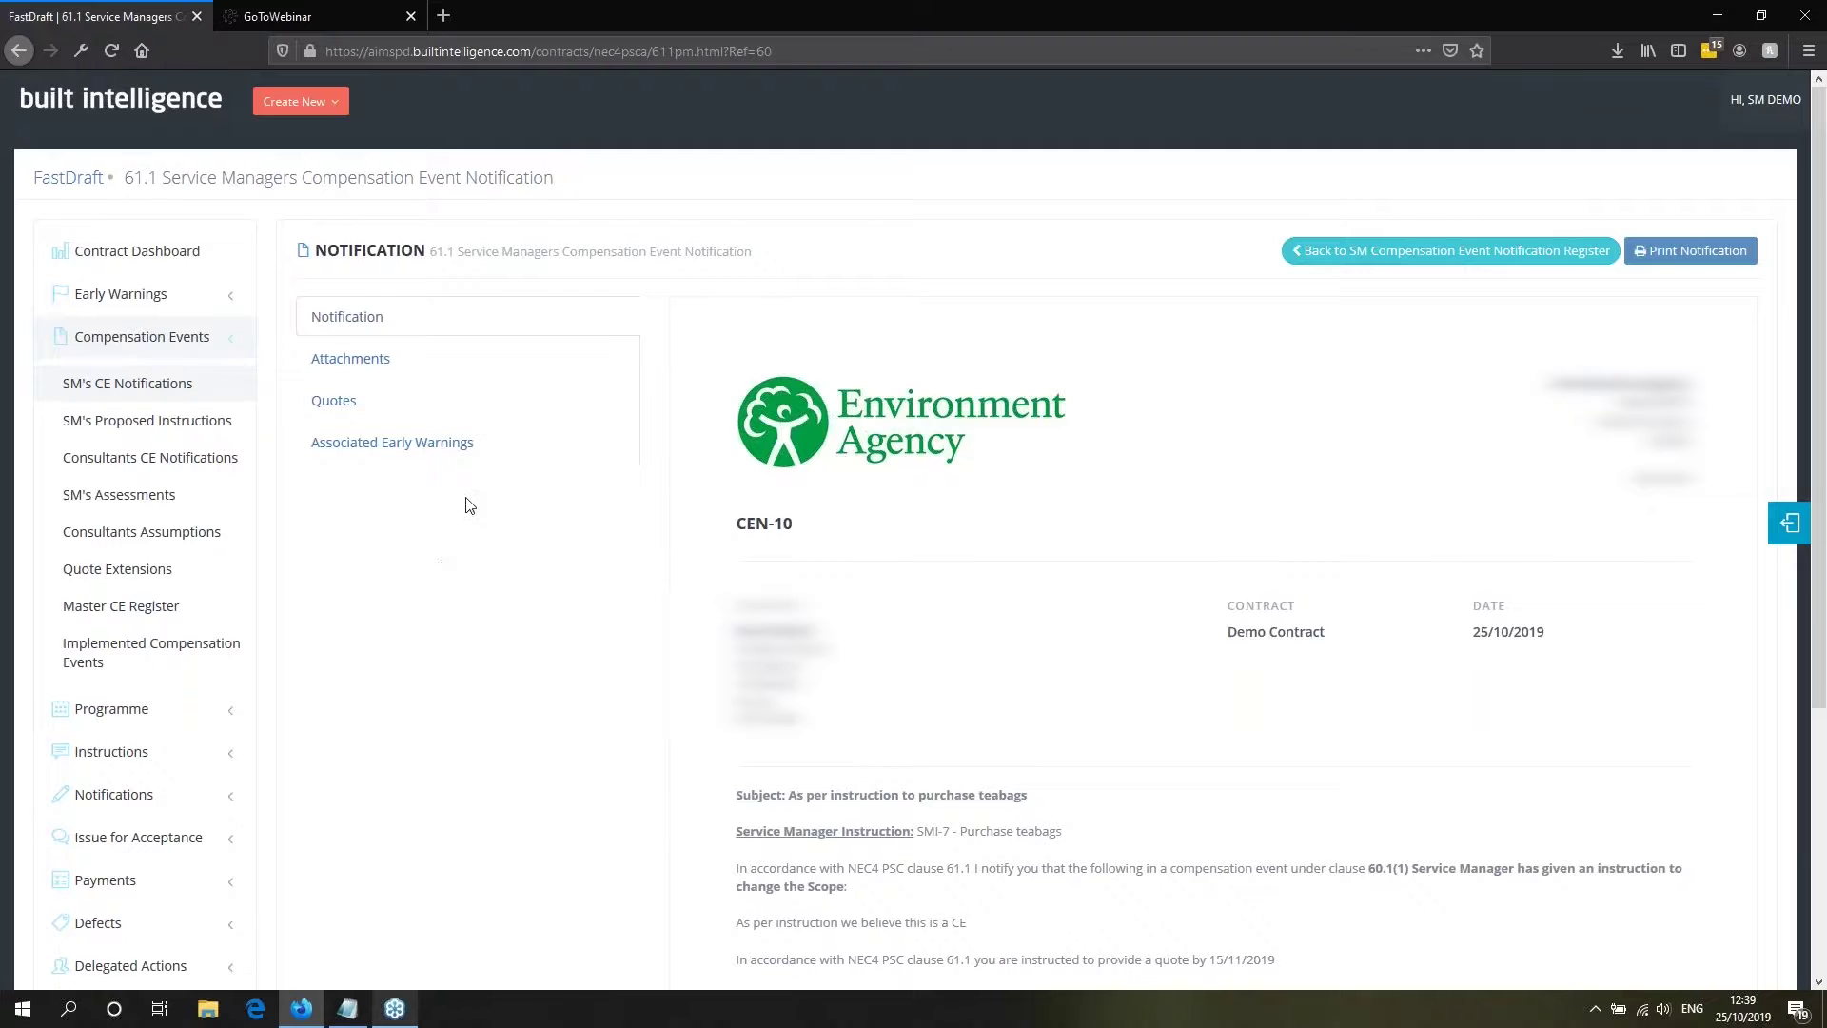
pyautogui.click(350, 401)
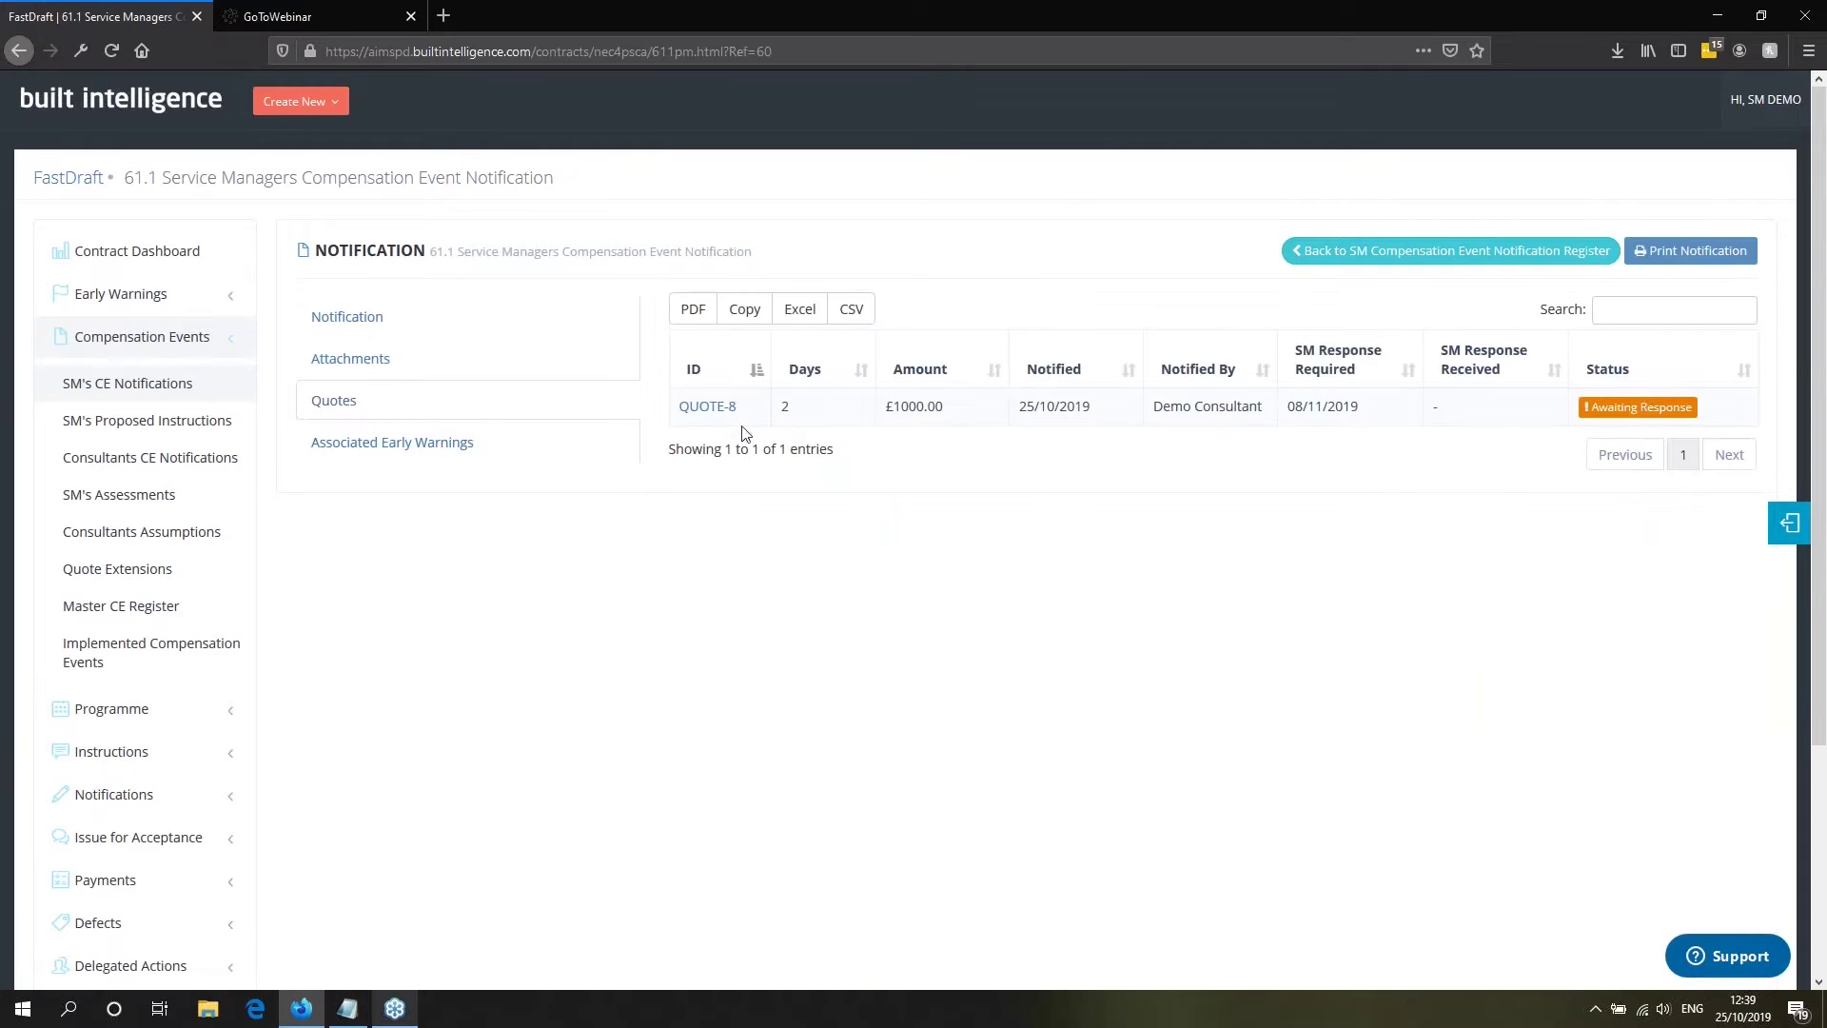
pyautogui.click(707, 407)
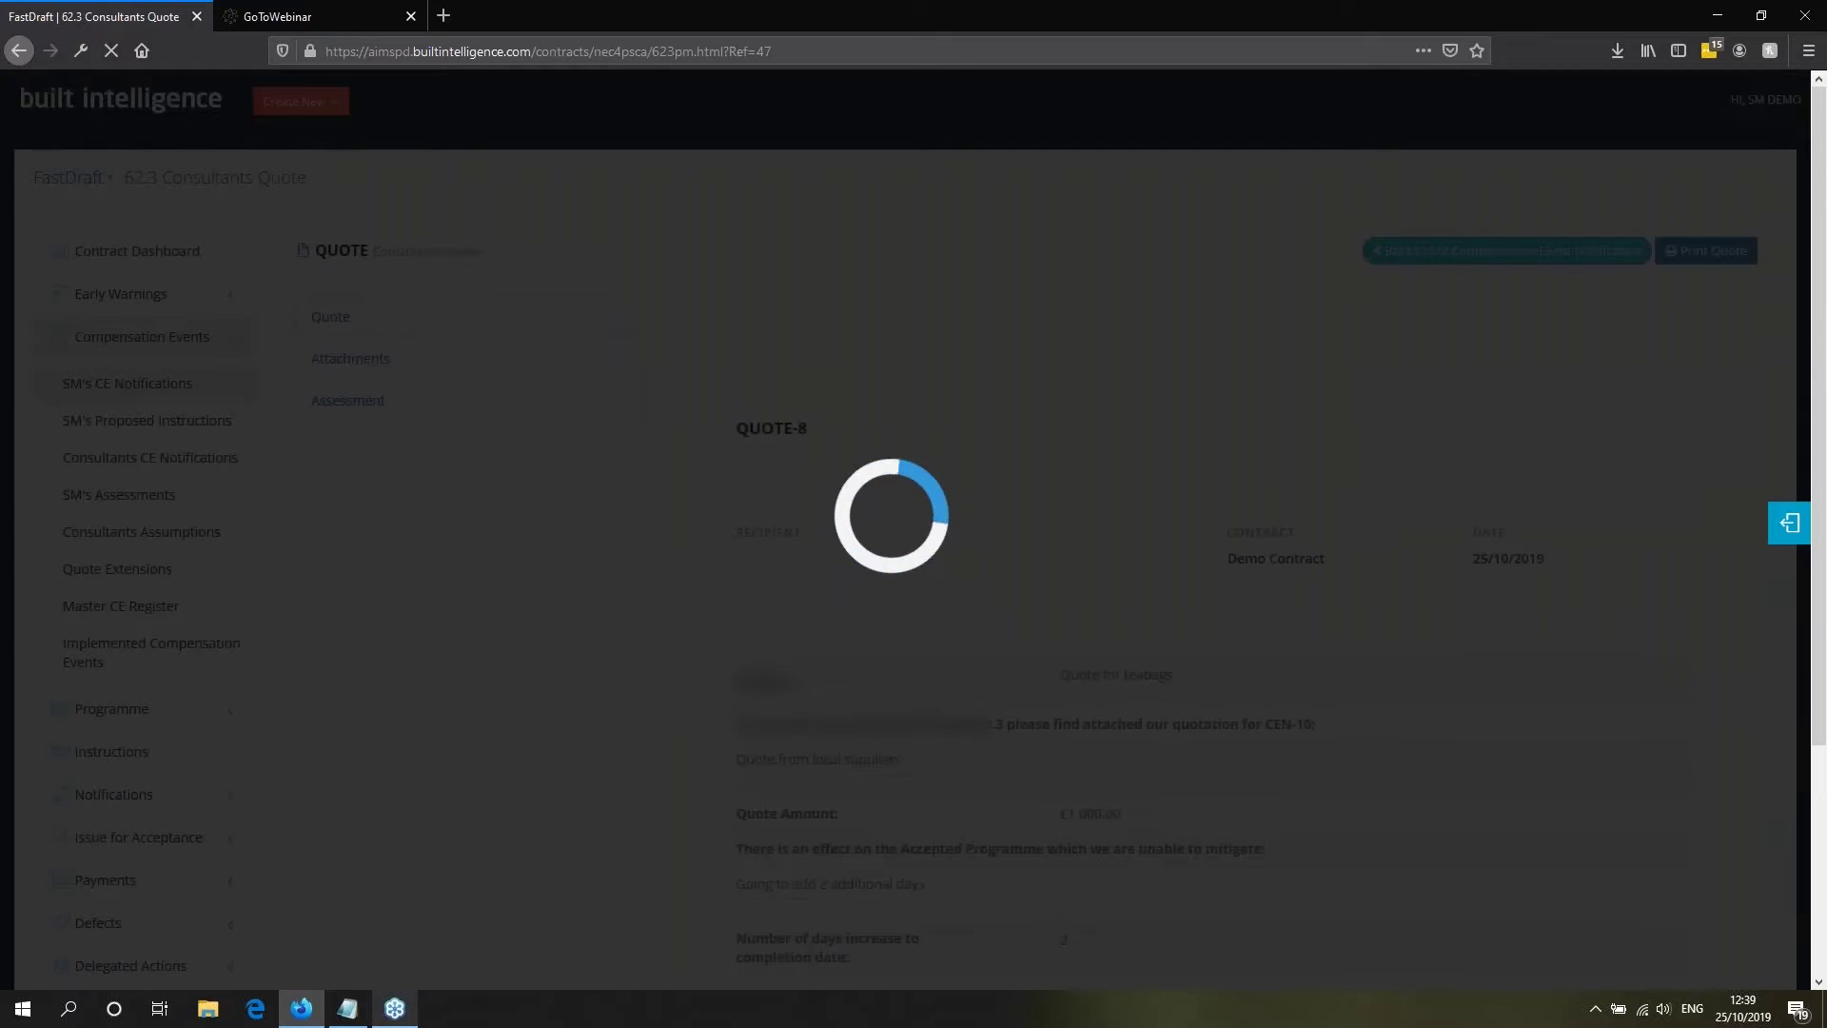
# Review the details of QUOTE-8 and its attached documents.
pyautogui.scroll(-3, 1215, 619)
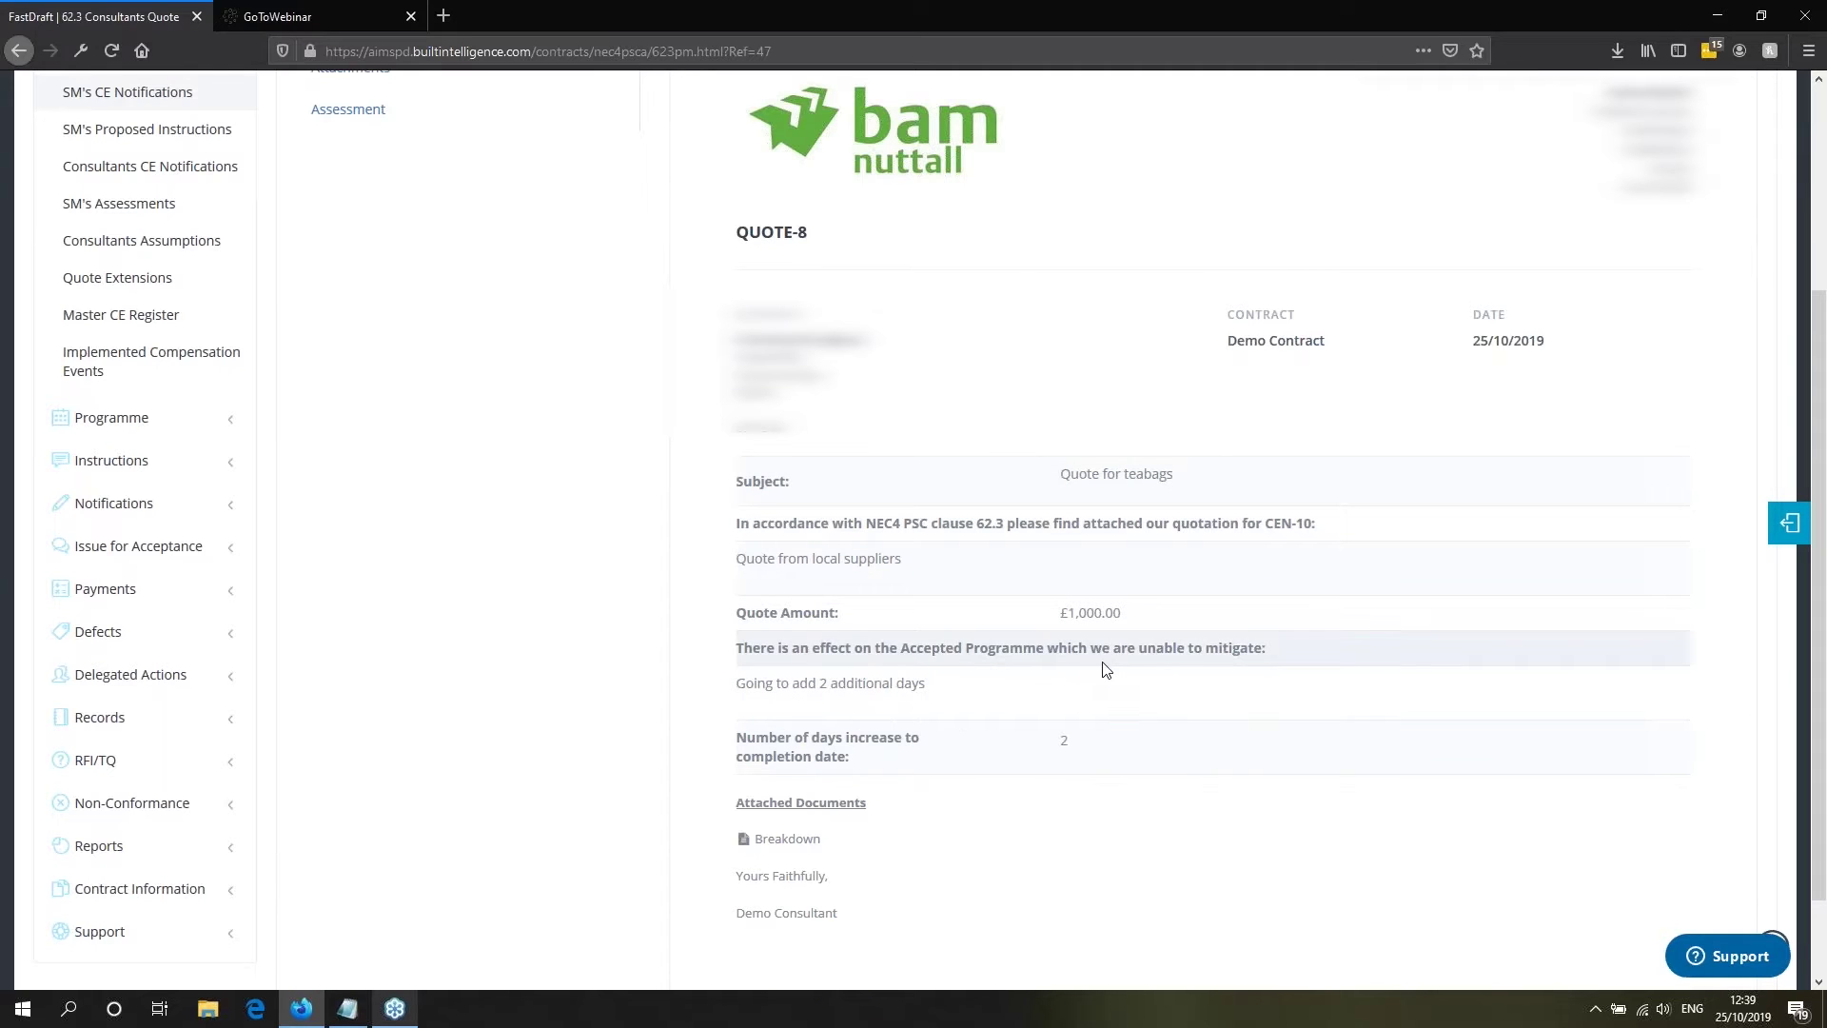
pyautogui.scroll(3, 1111, 669)
pyautogui.click(364, 365)
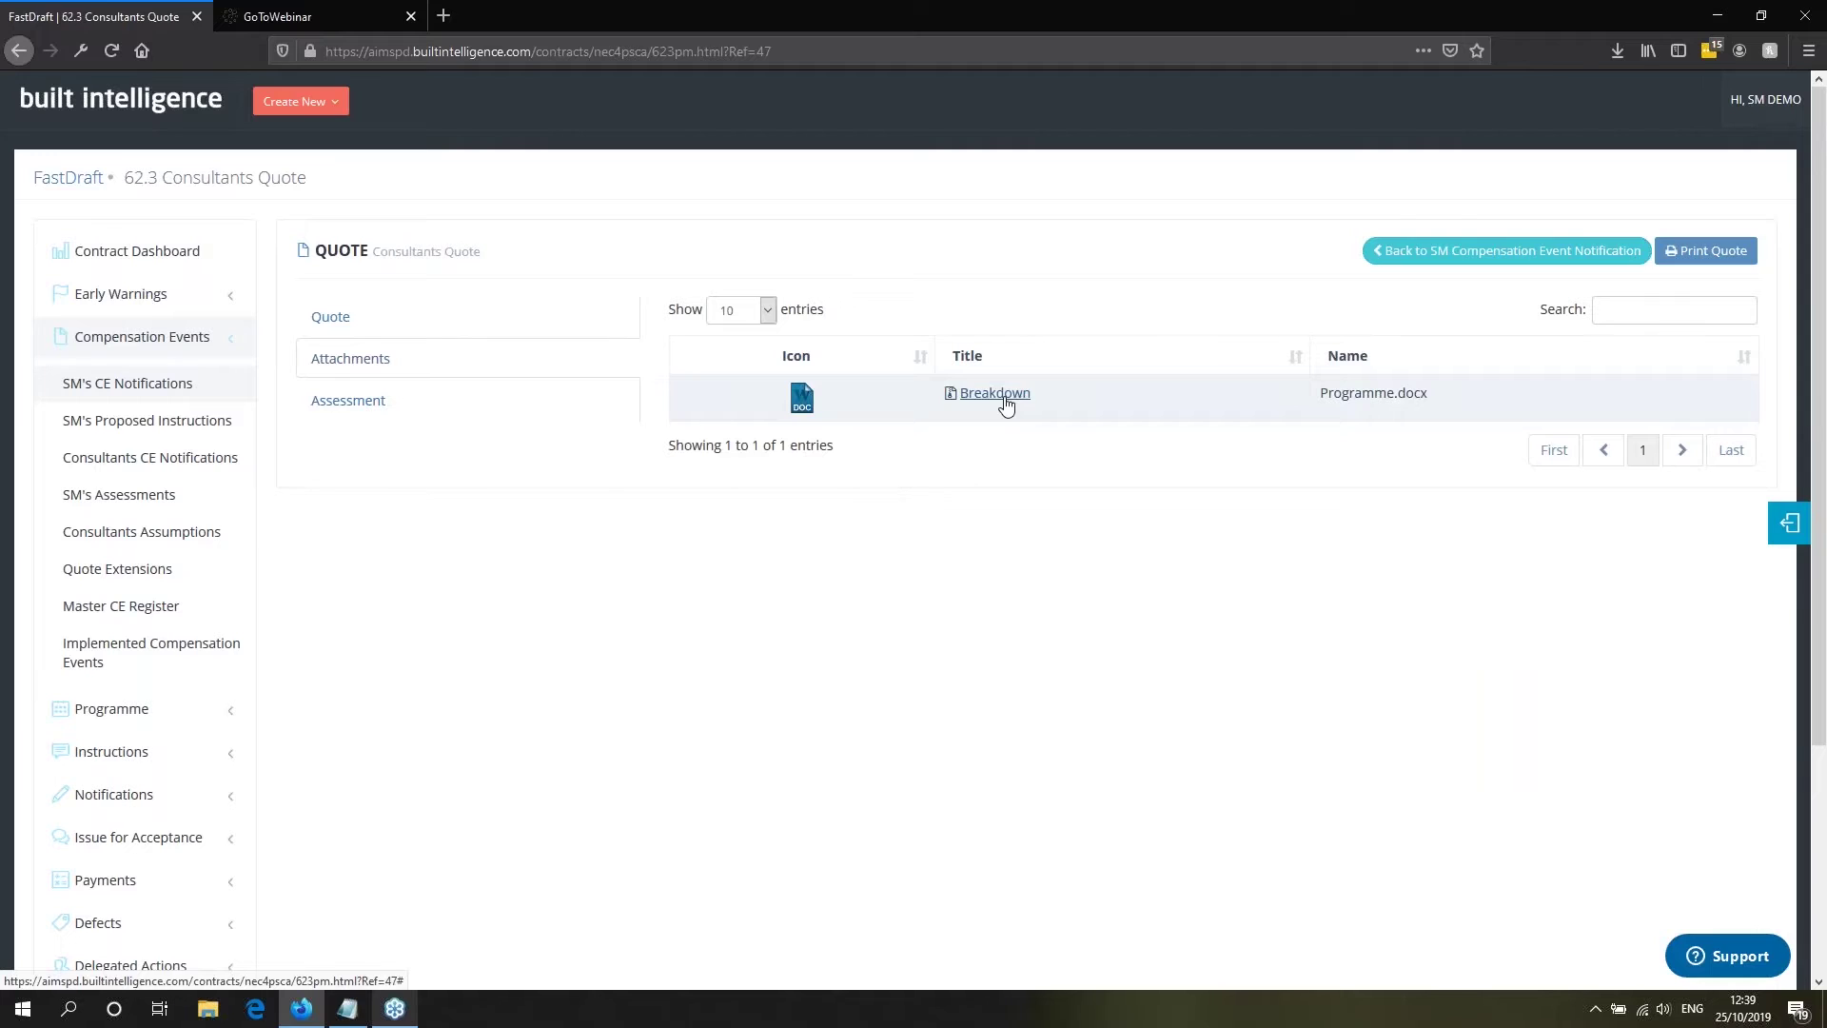
pyautogui.click(338, 323)
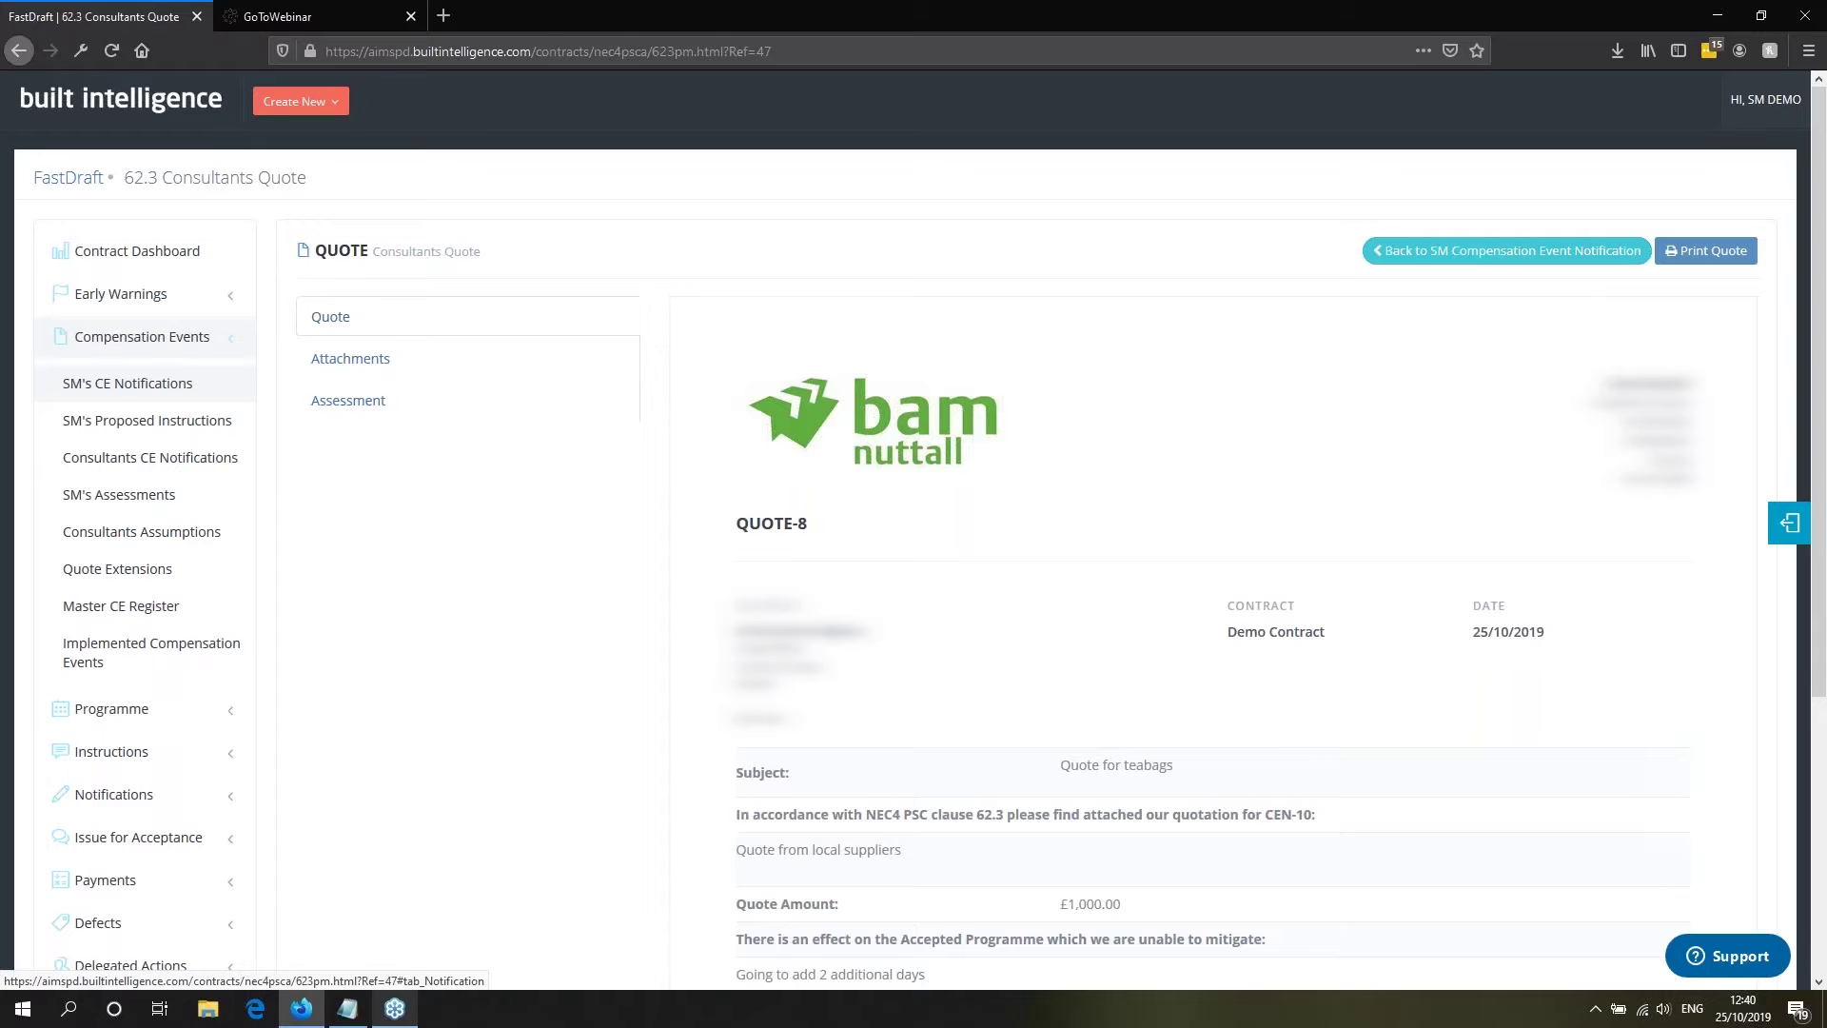
# In the quote's assessment, set the status to Accepted and enter the comment "Happy with quote".
pyautogui.click(340, 410)
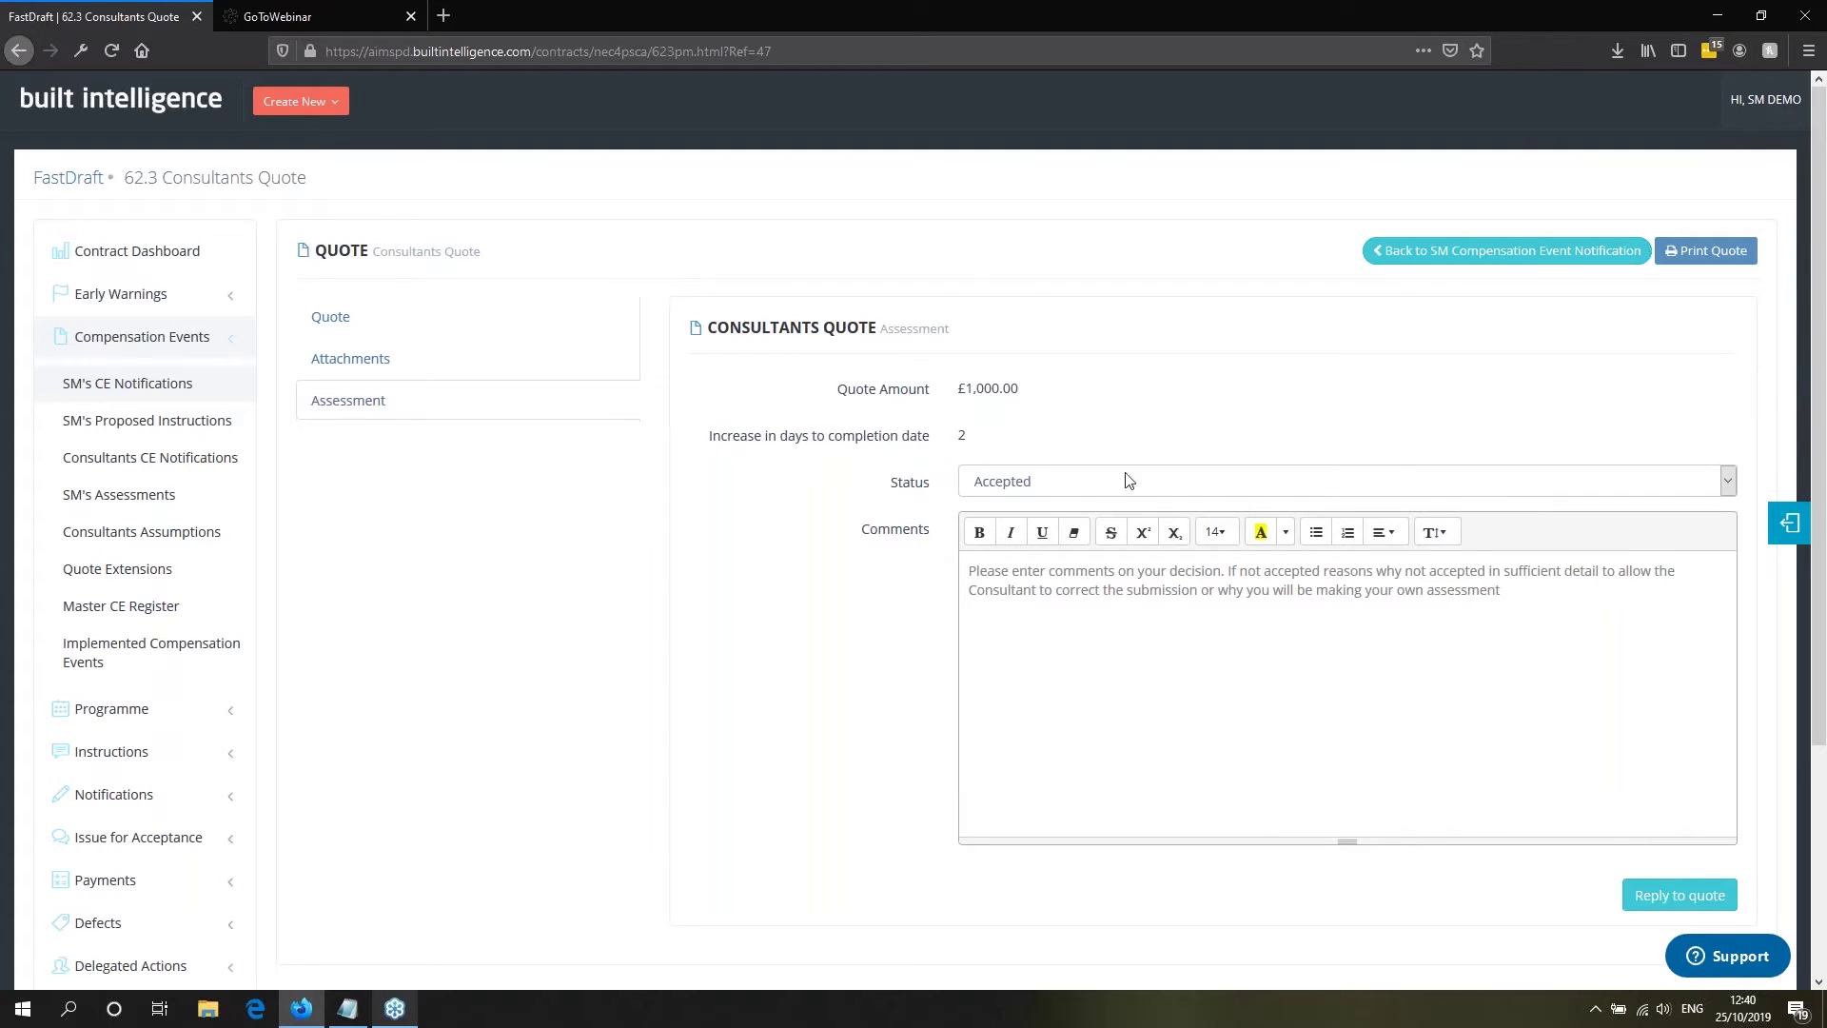
pyautogui.click(1096, 483)
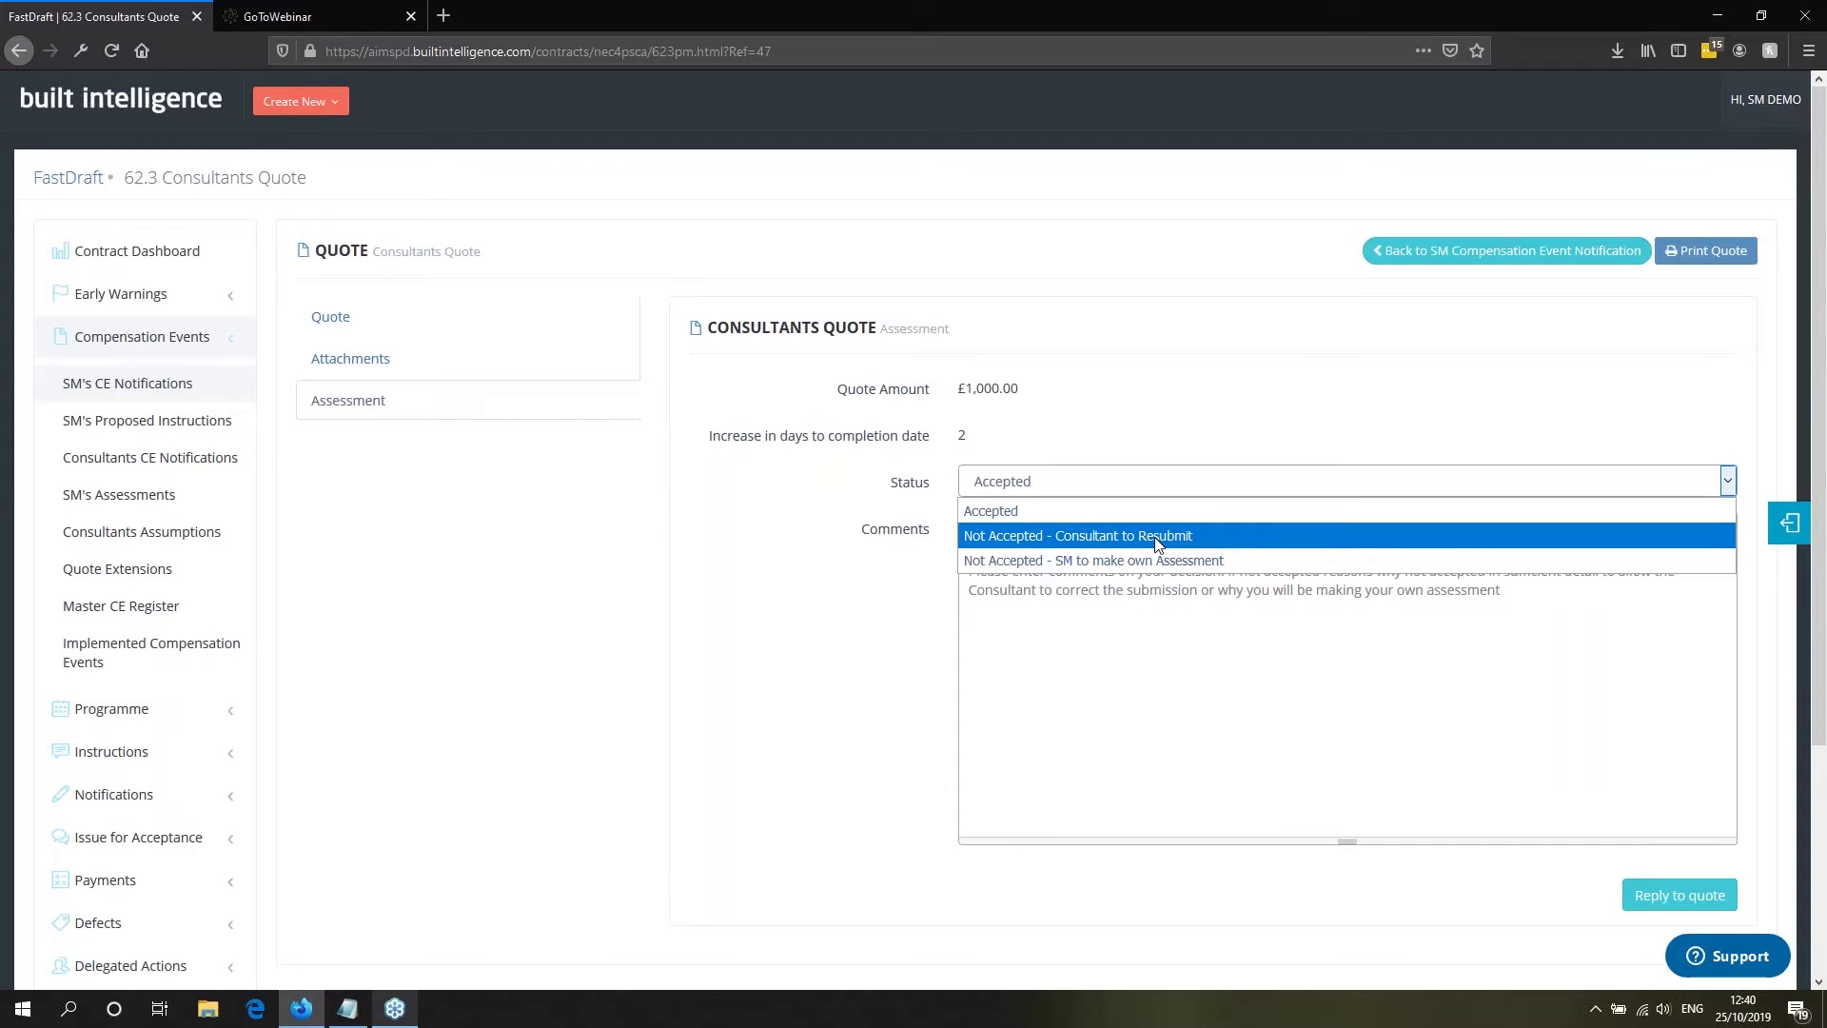
pyautogui.click(991, 512)
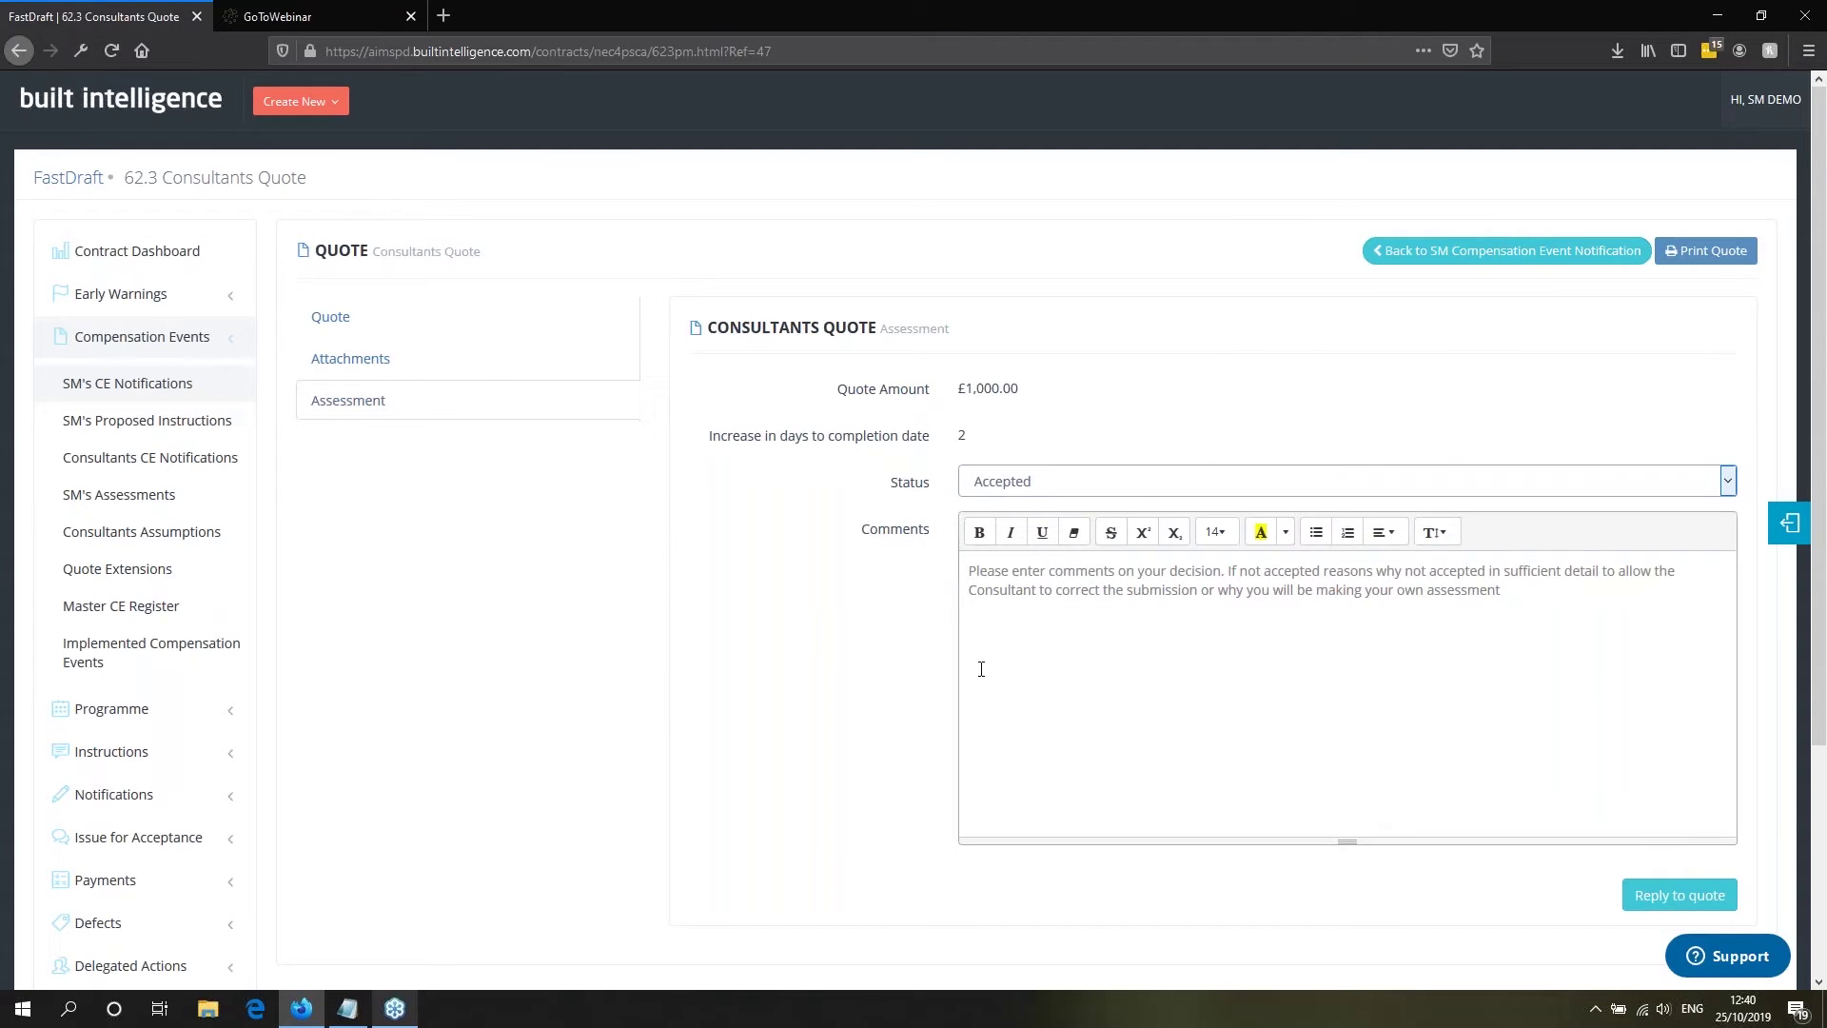
pyautogui.click(1065, 642)
pyautogui.write('Ha')
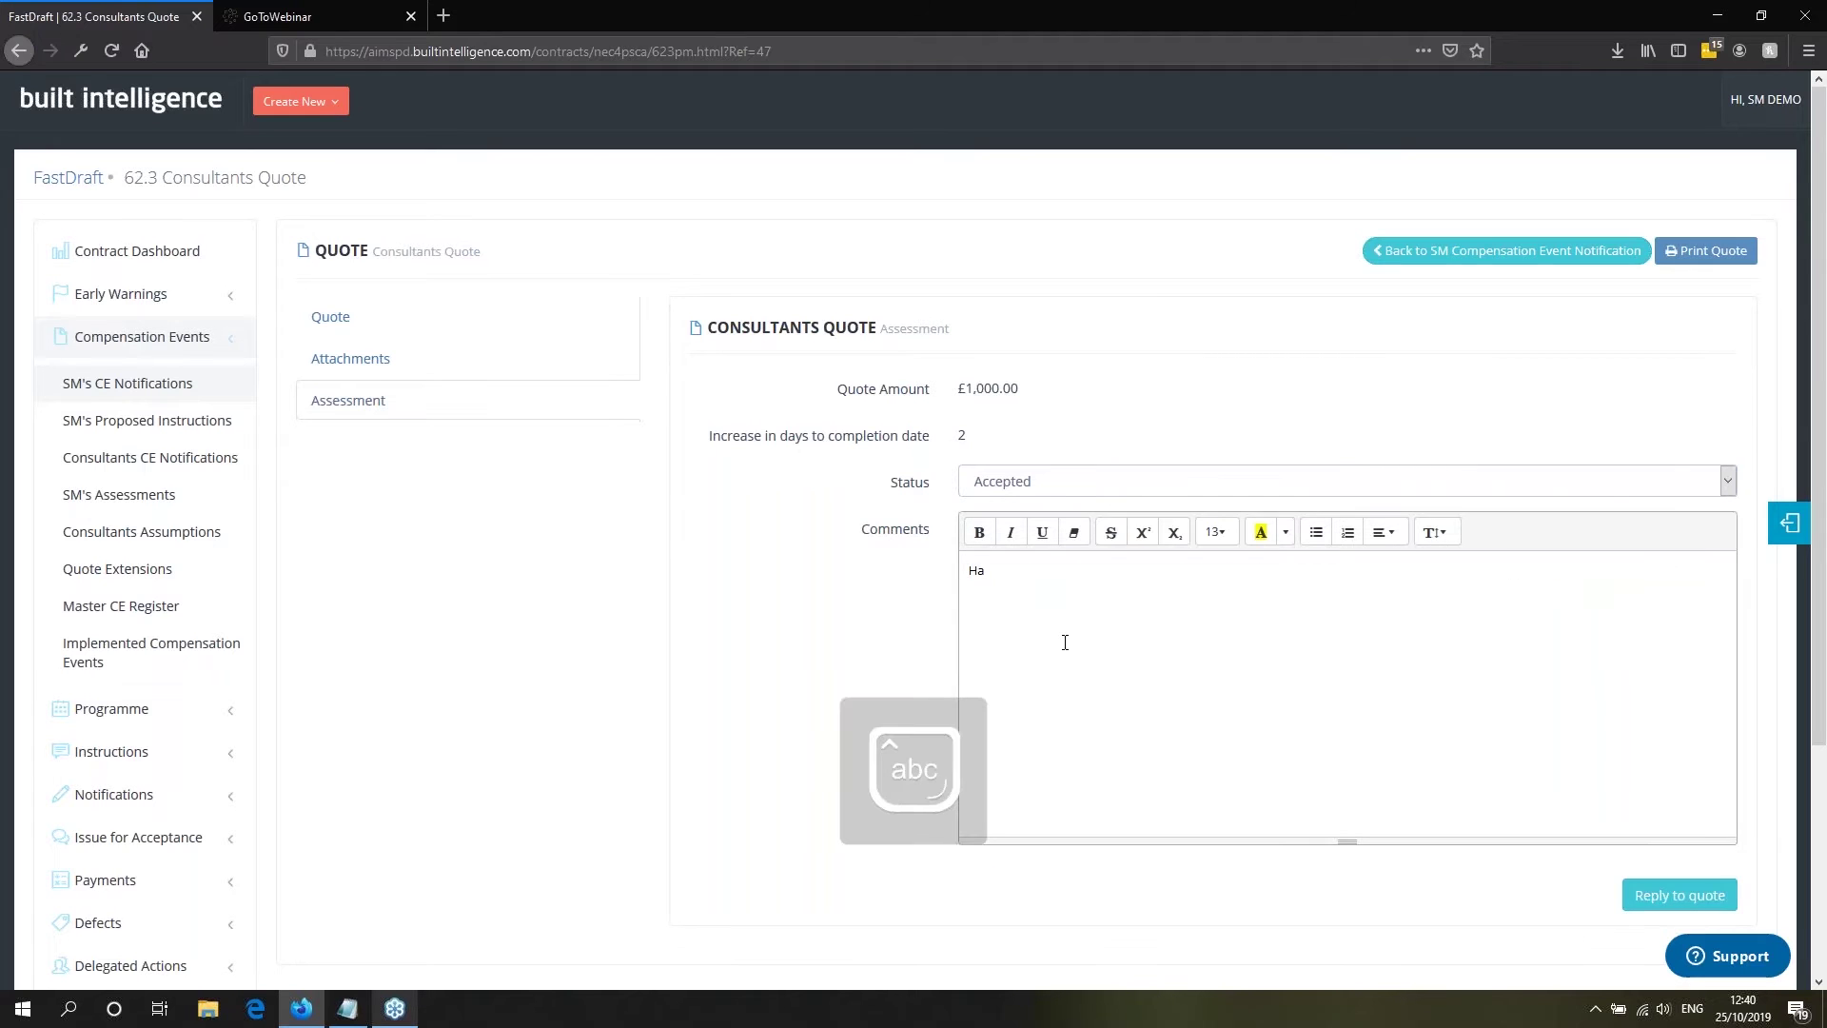
pyautogui.write('ppy with quote')
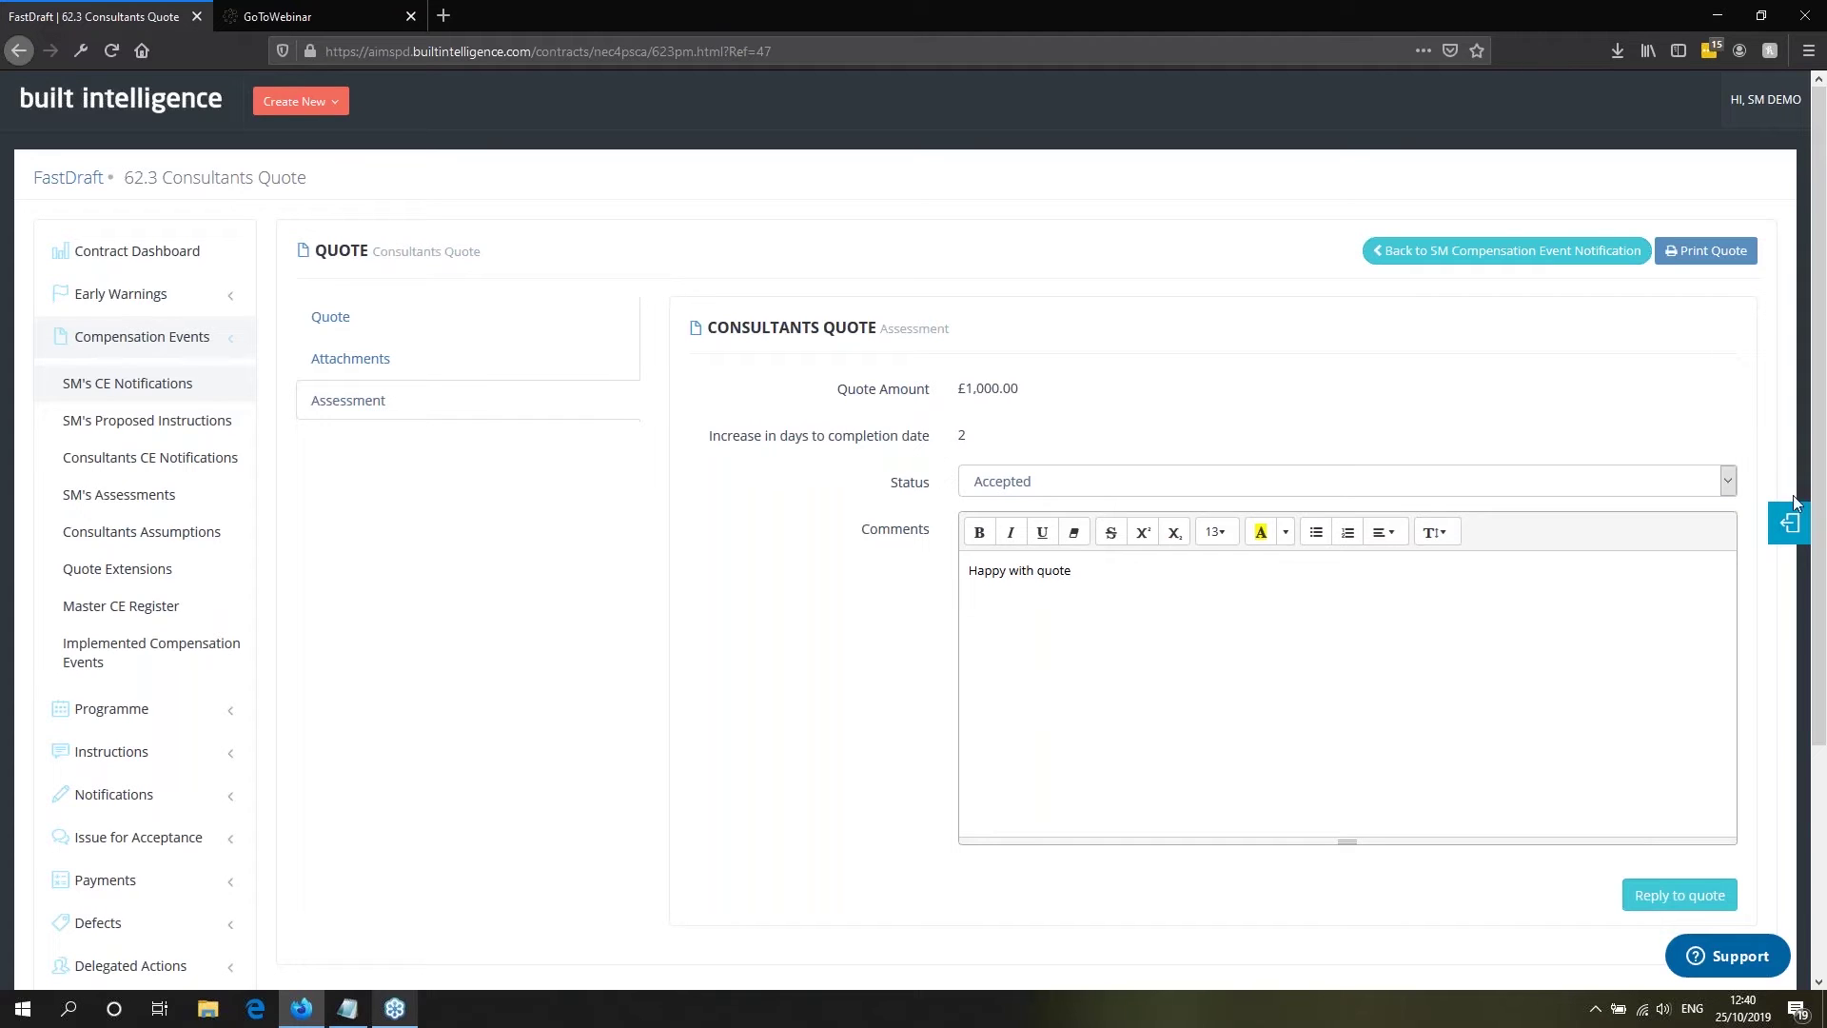
# Check the Service Manager's outstanding actions list, close it and send the reply to the quote.
pyautogui.click(1787, 524)
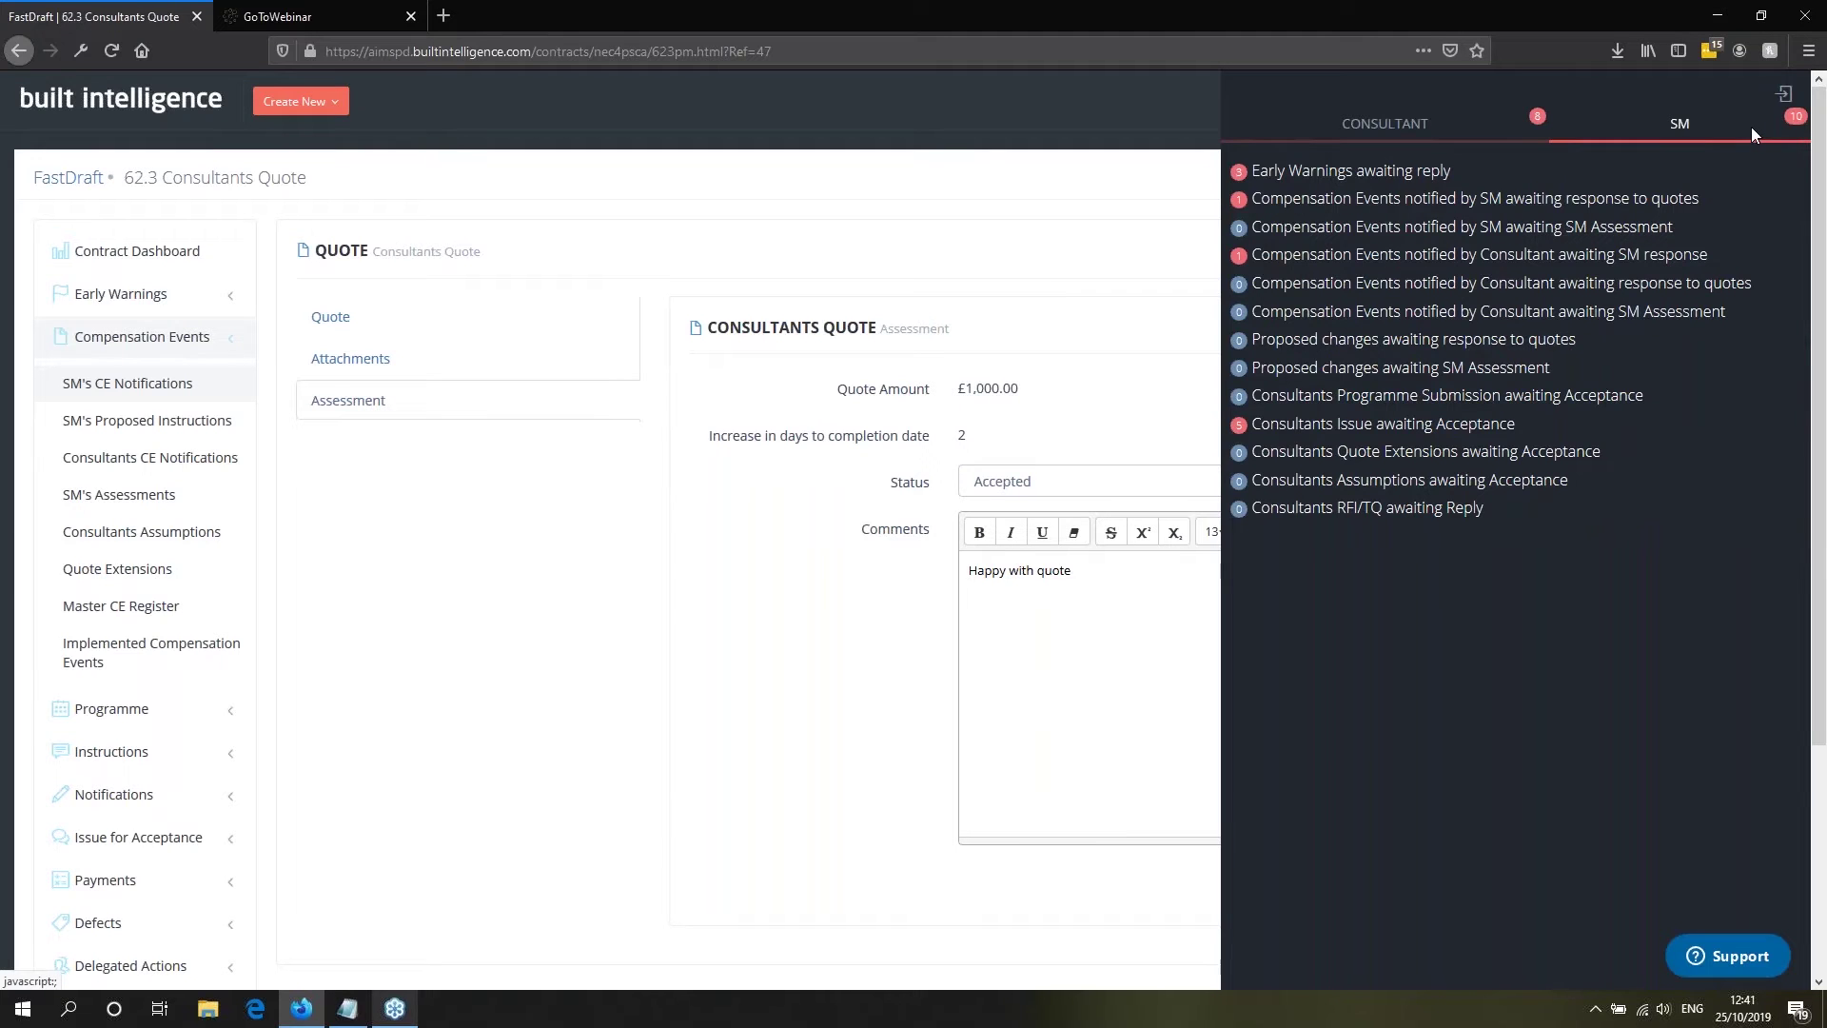
pyautogui.click(1043, 276)
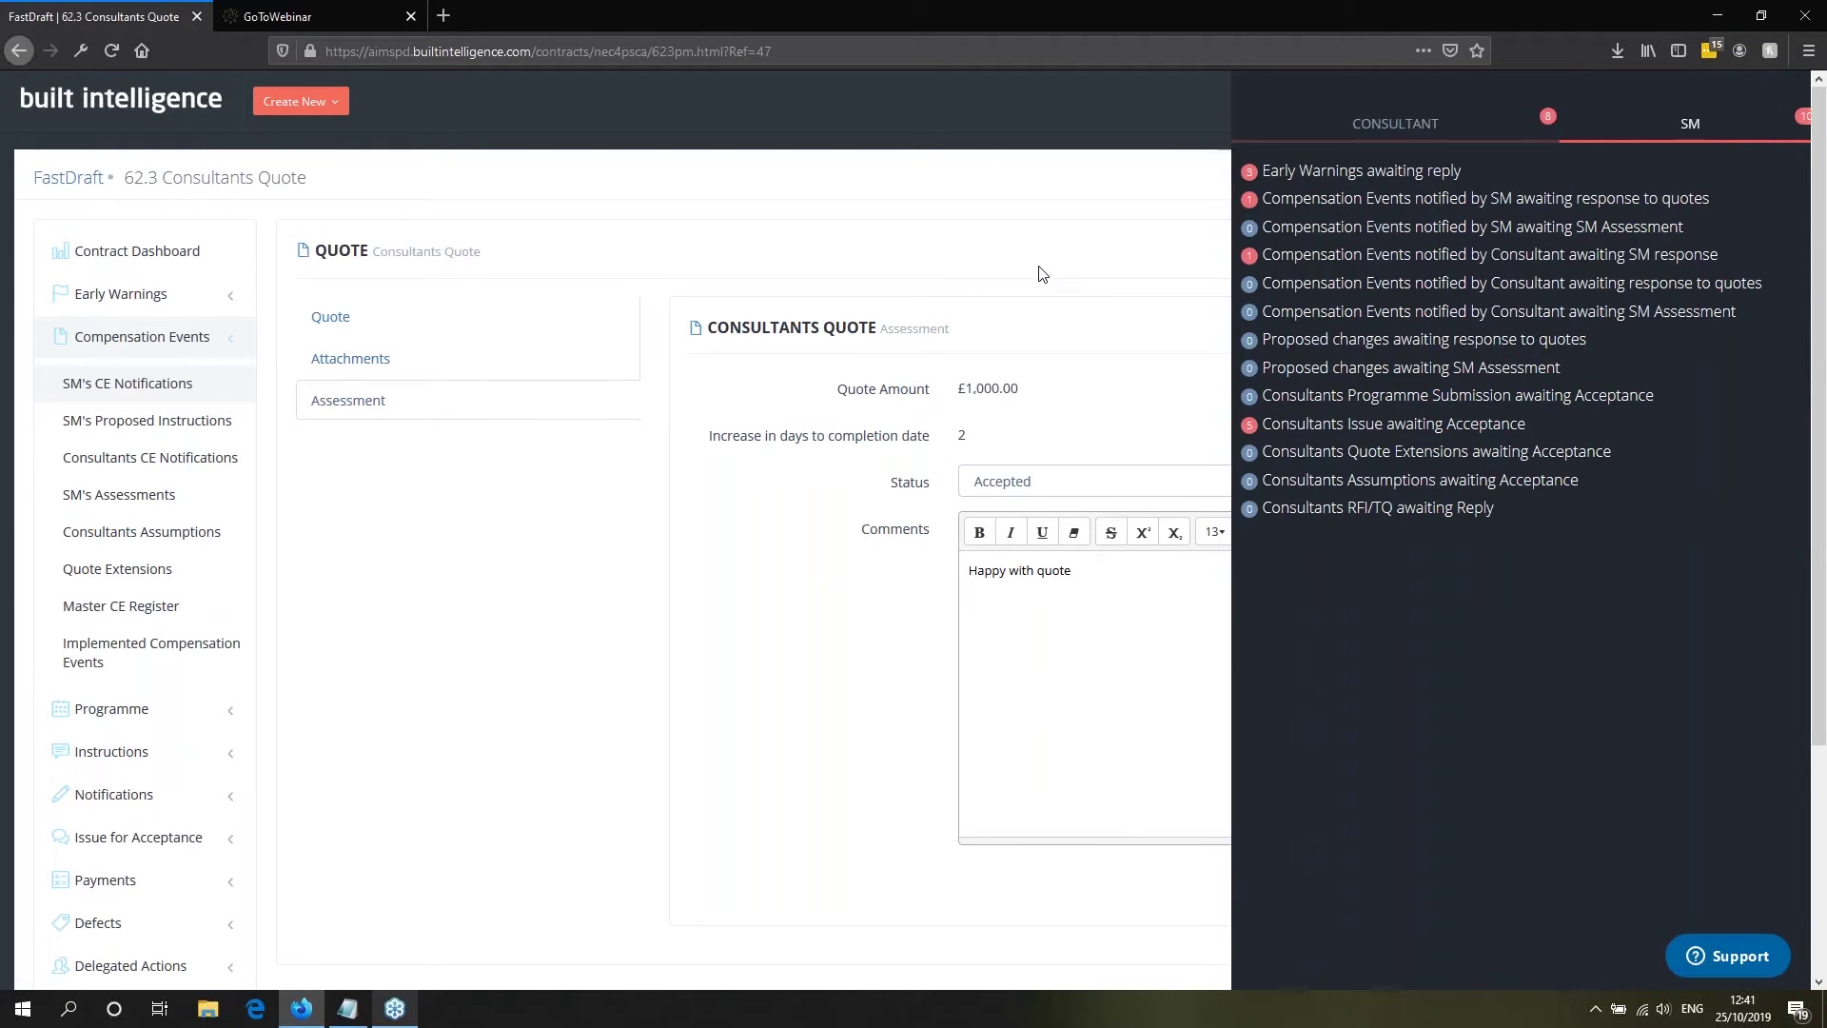
pyautogui.click(1647, 897)
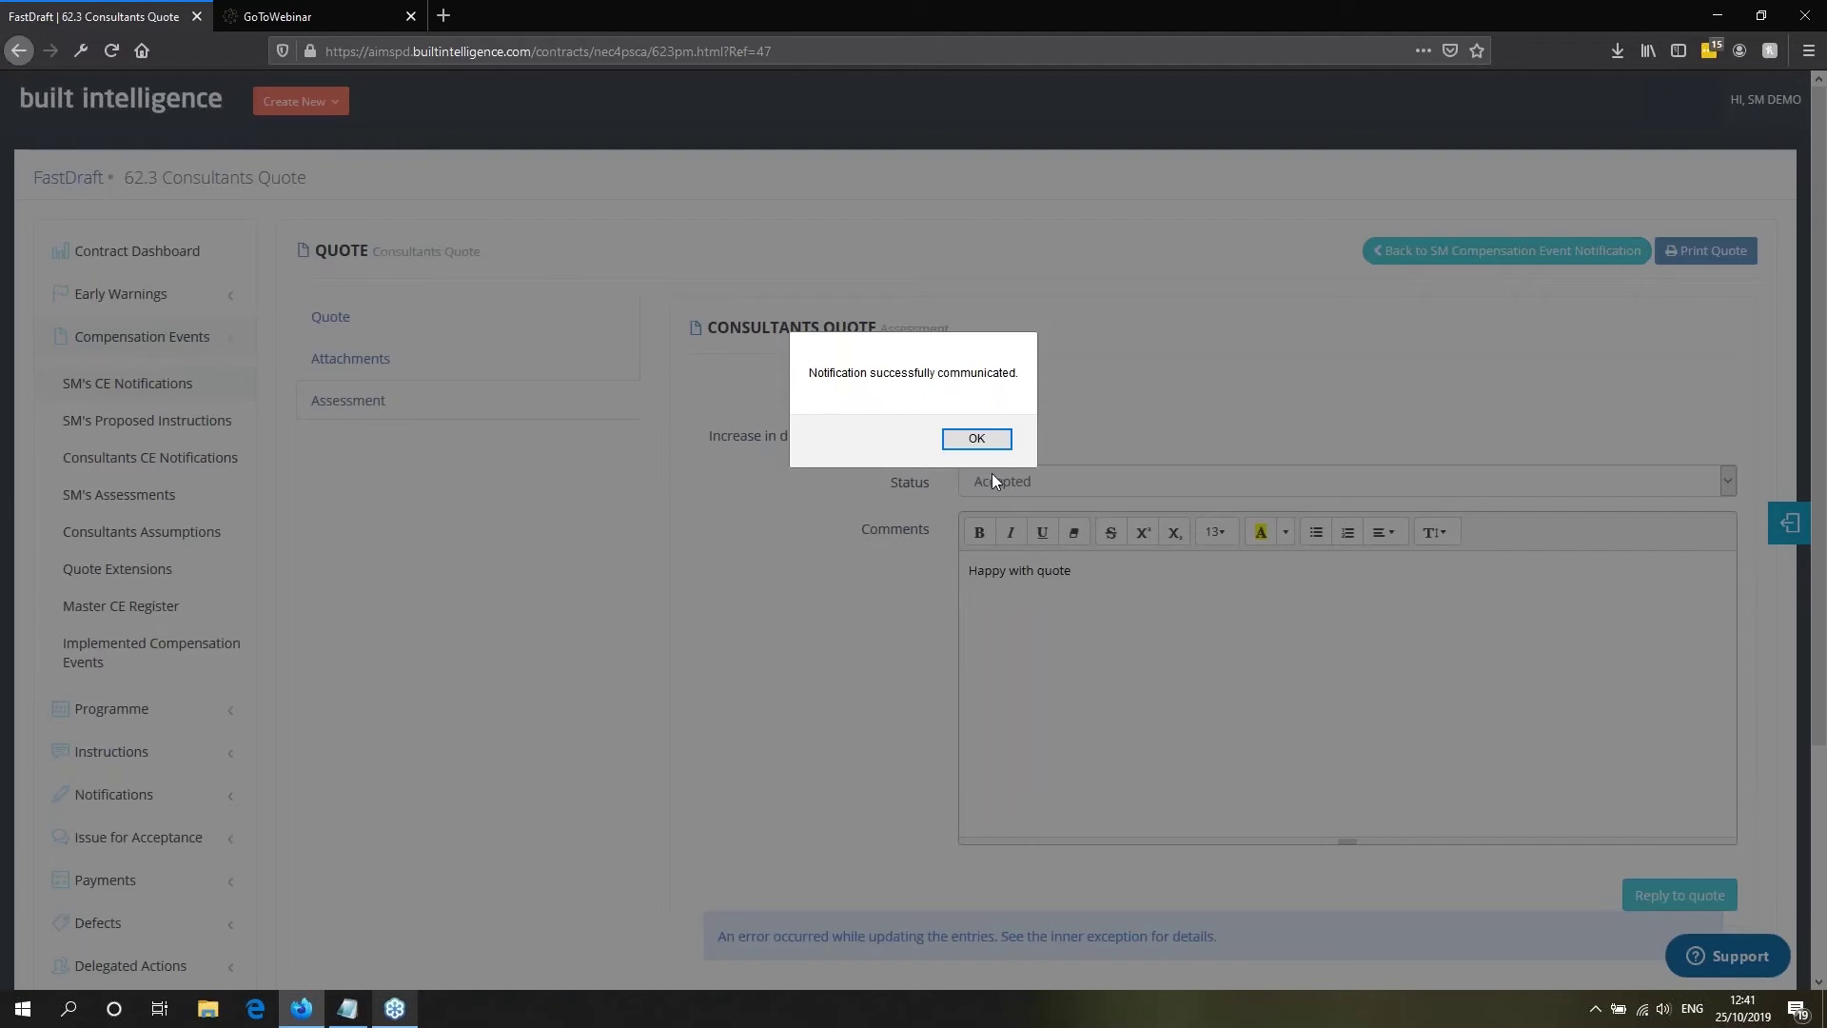
pyautogui.click(976, 439)
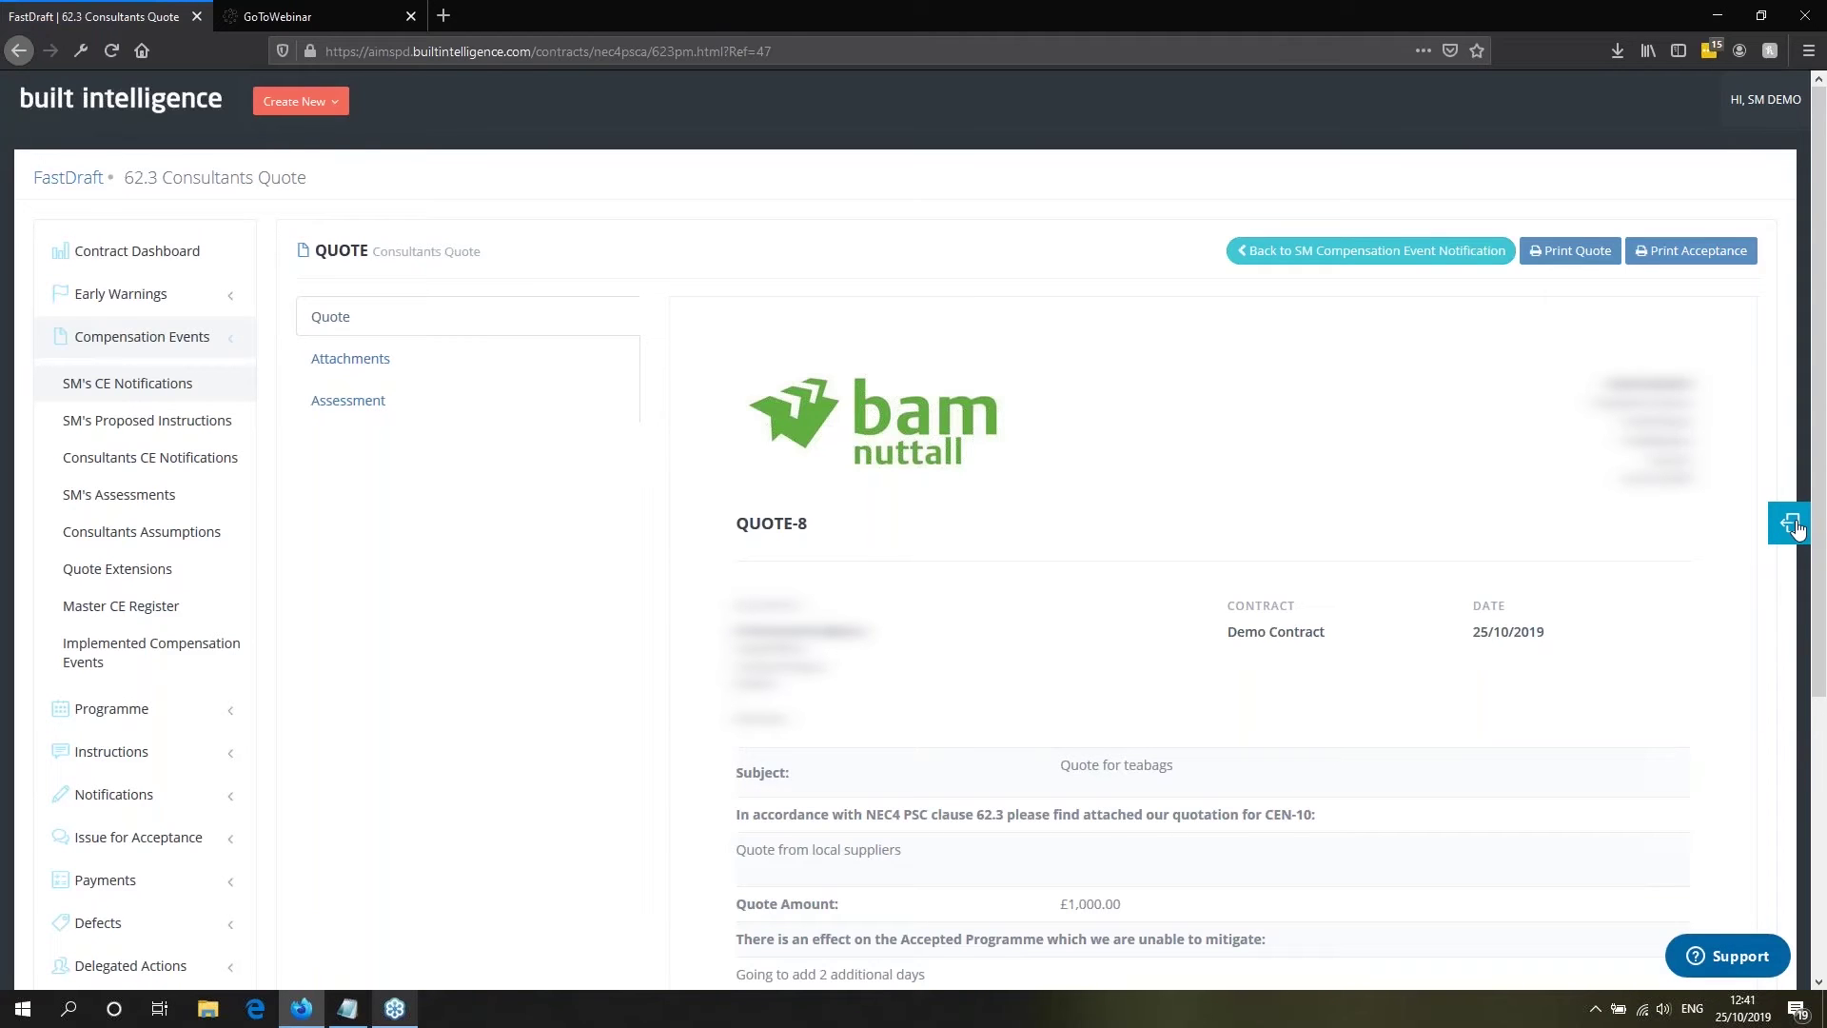
# Recheck the Service Manager's outstanding actions and reopen the Master CE Register sorted by ID in descending order.
pyautogui.click(1794, 526)
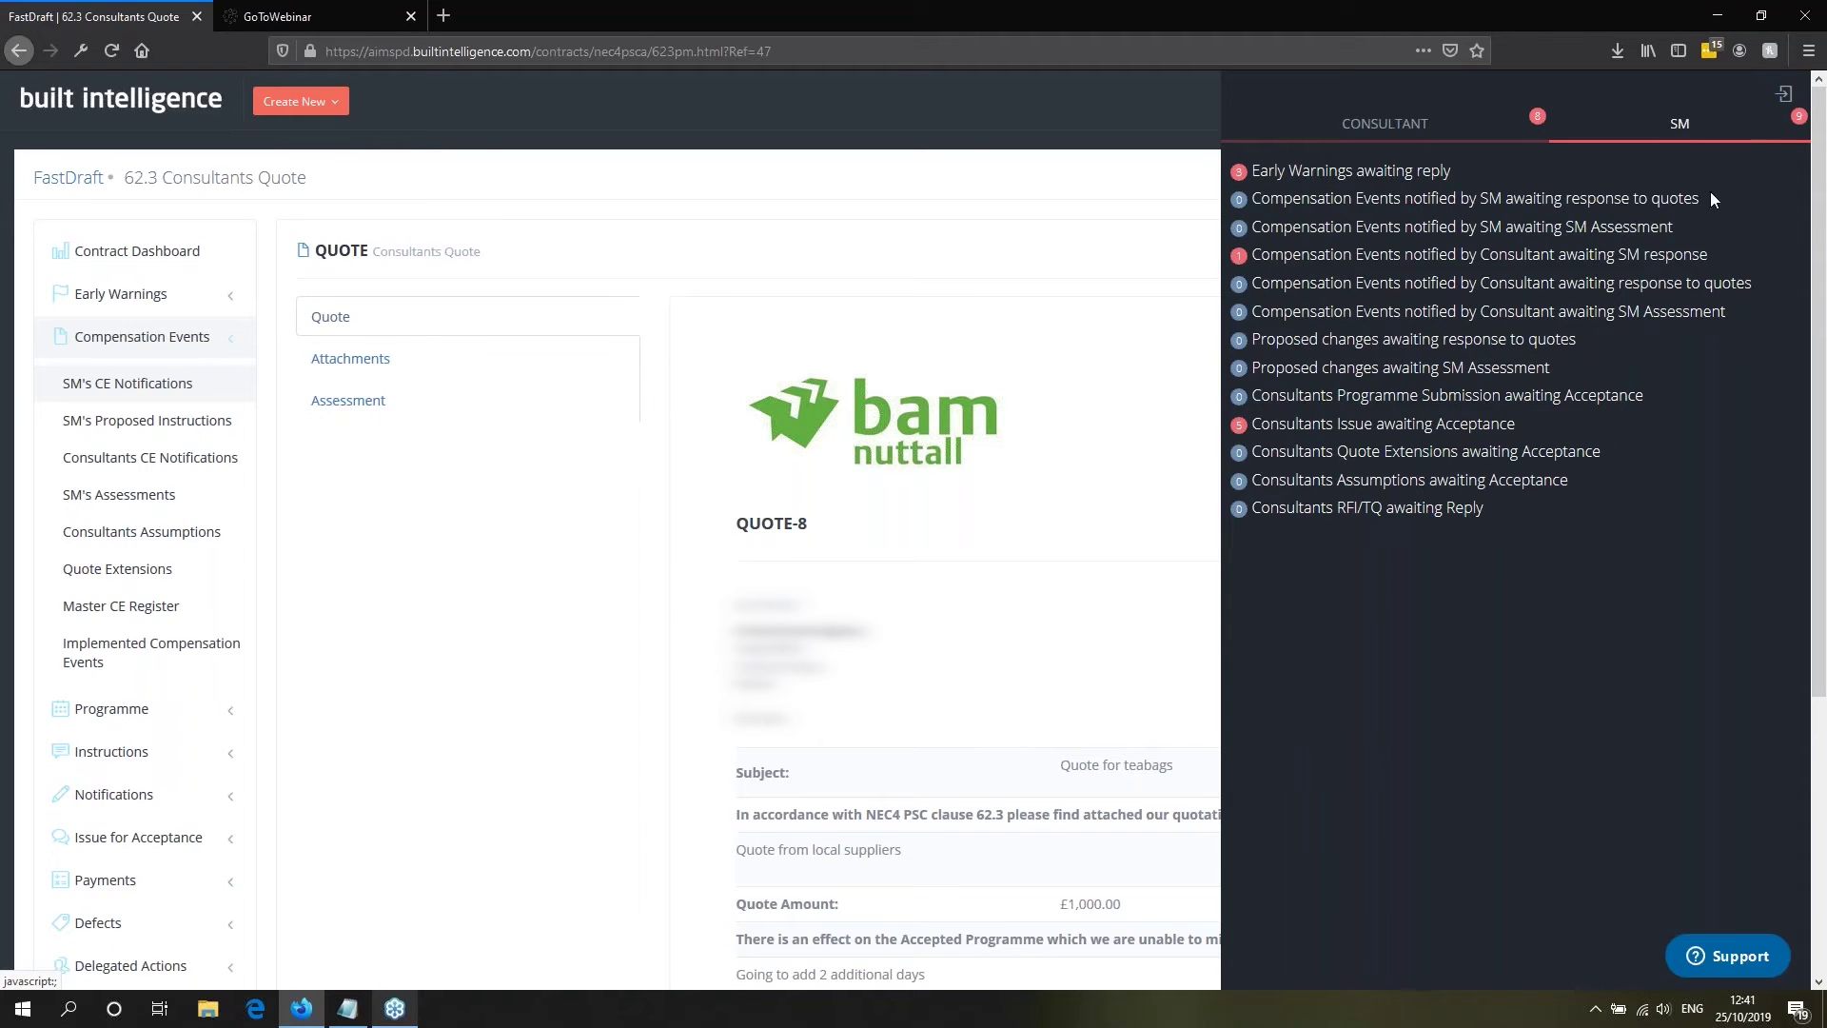
pyautogui.click(502, 659)
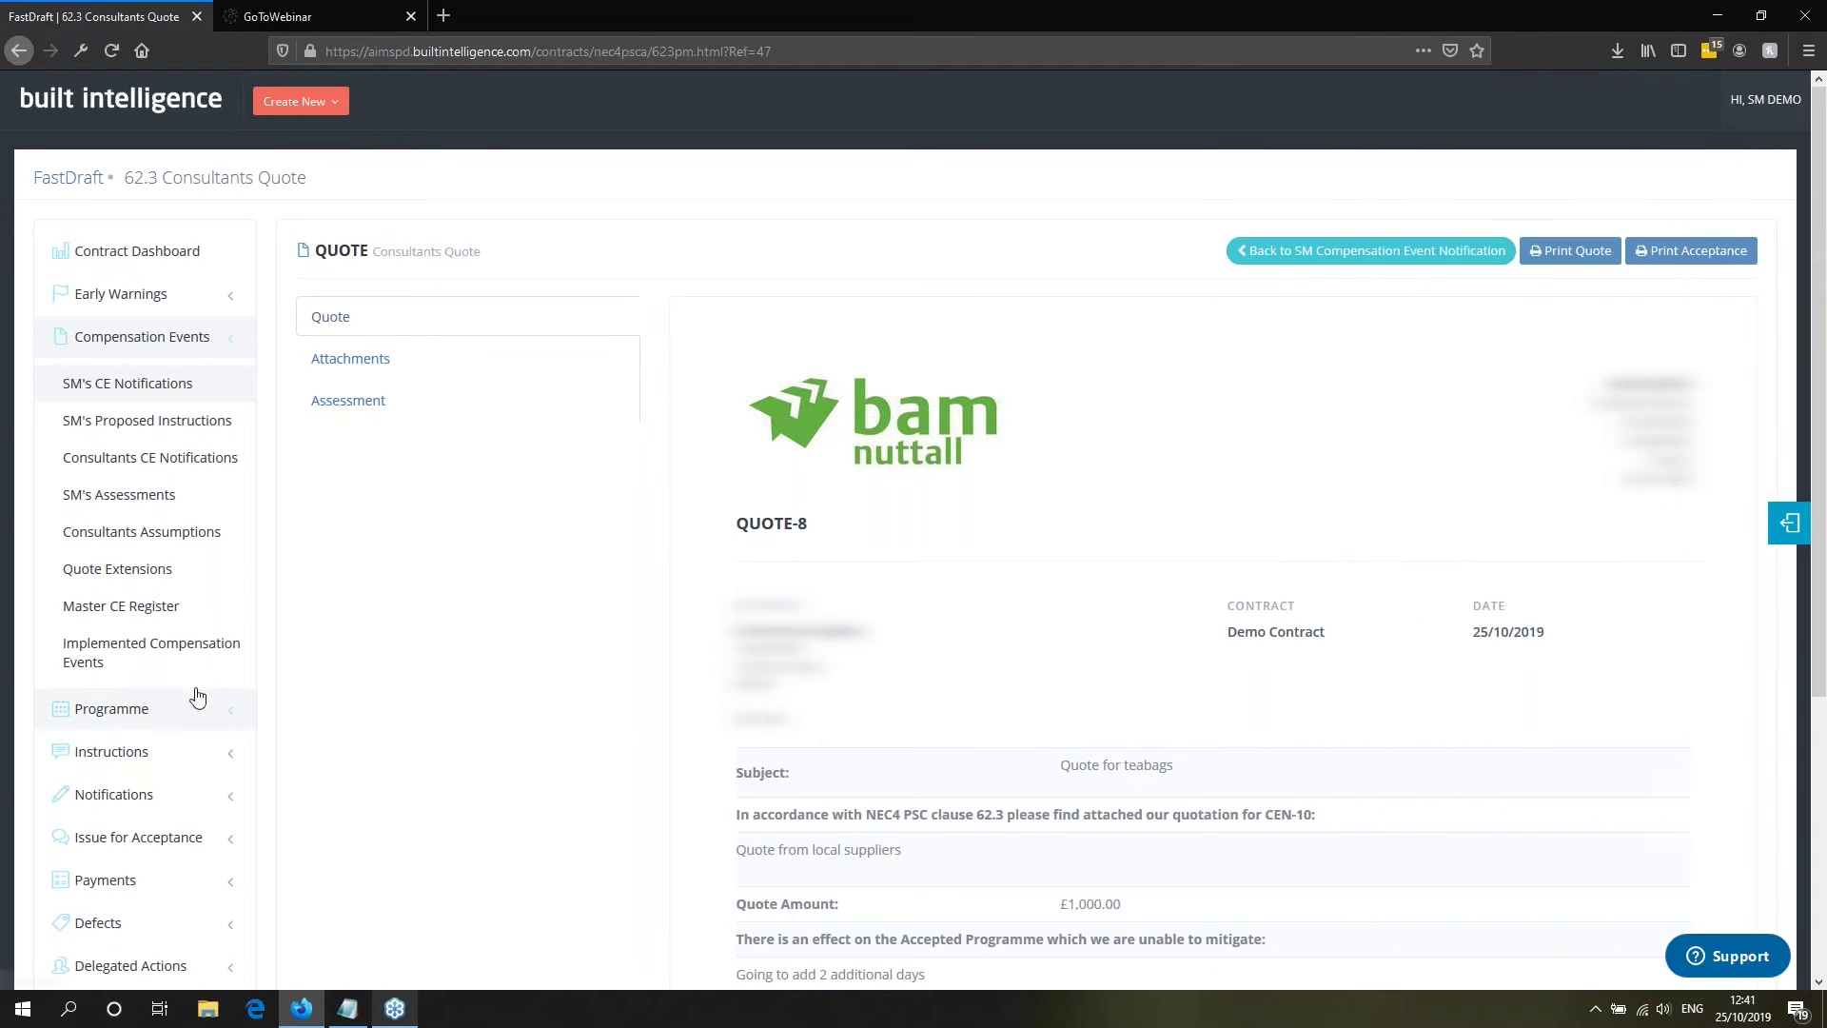
pyautogui.click(115, 615)
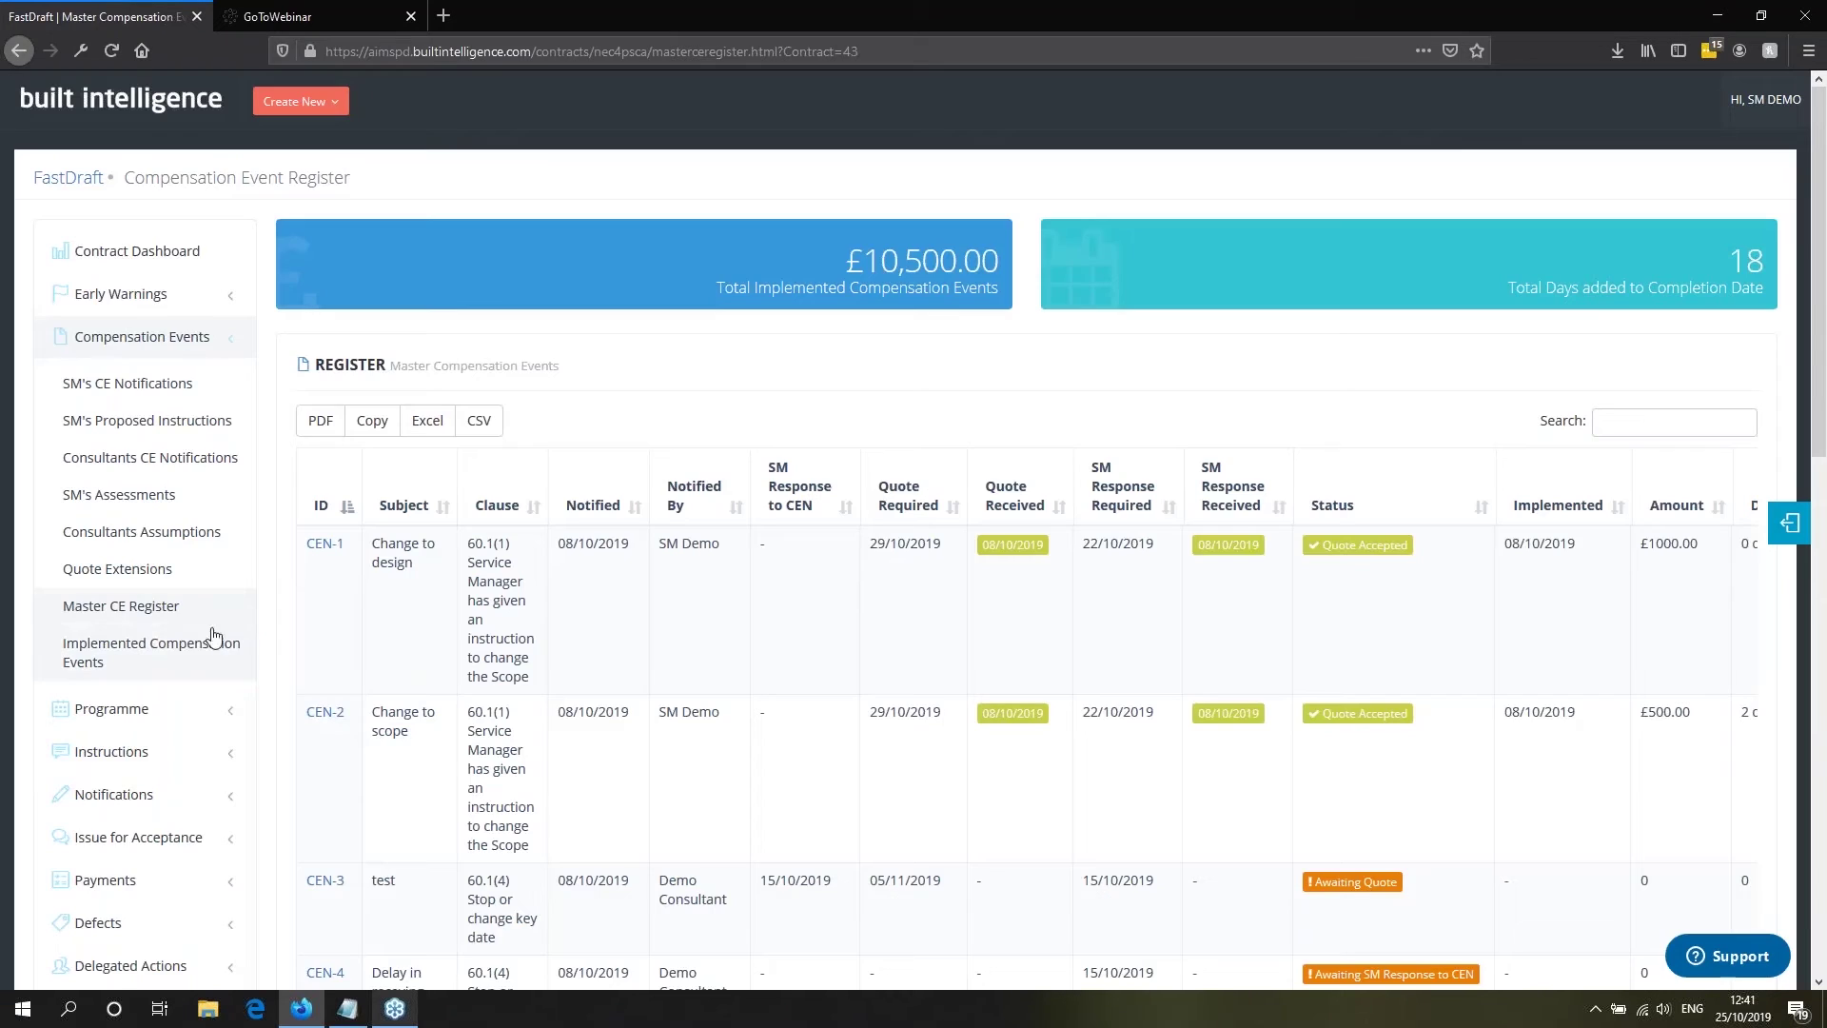
pyautogui.click(338, 500)
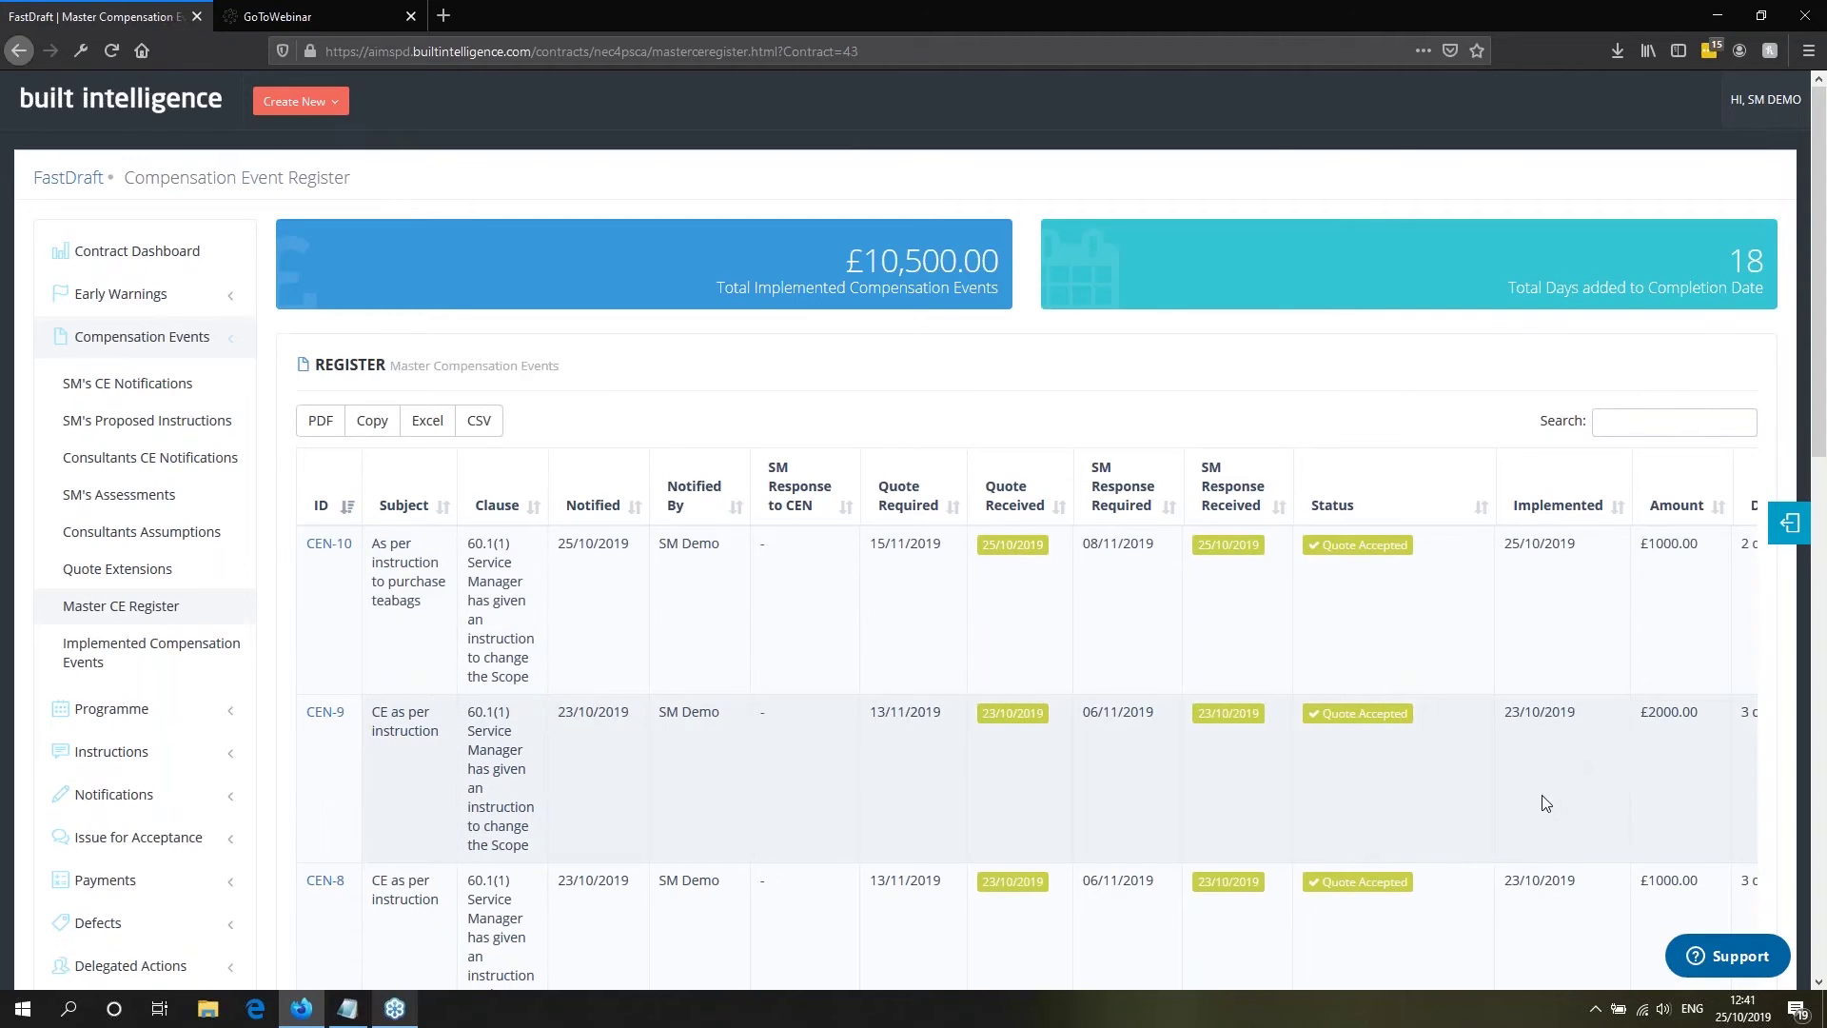
# Look through the register down to its Amount and Days columns for each event, and return to the Contract Dashboard.
pyautogui.scroll(-4, 1408, 928)
pyautogui.scroll(-8, 1275, 917)
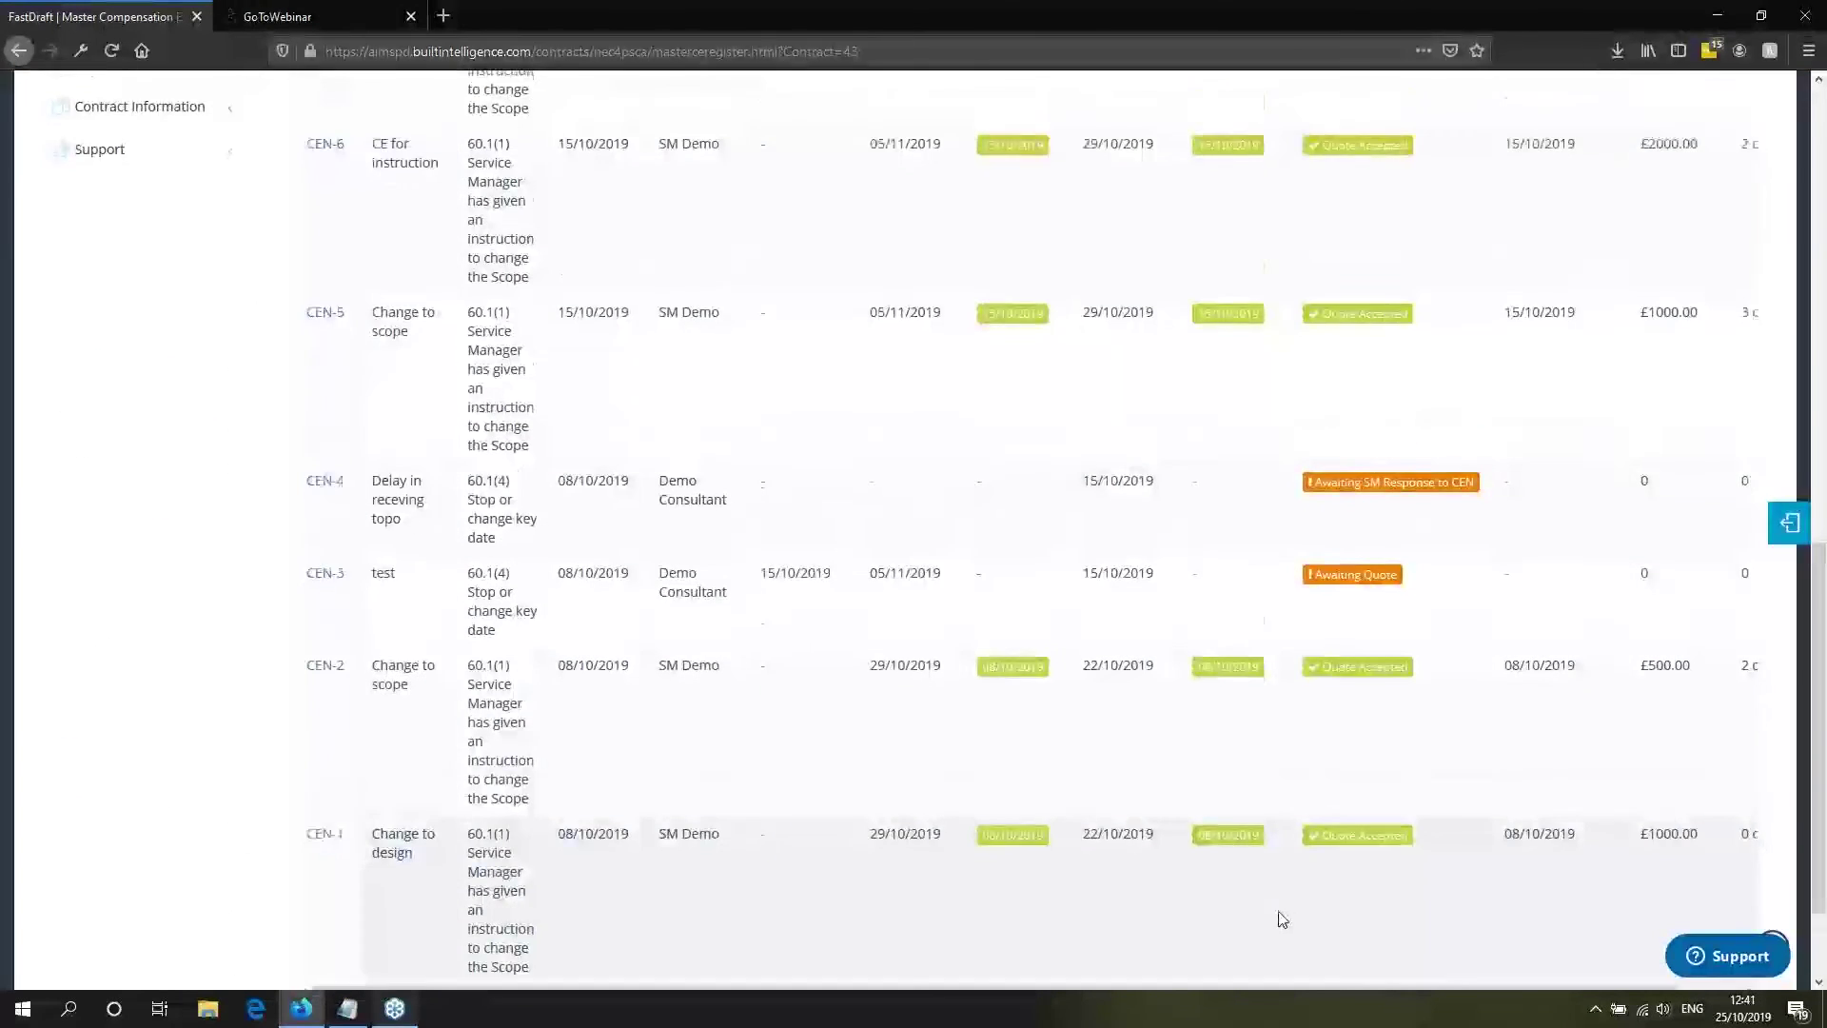
pyautogui.moveTo(1276, 856); pyautogui.dragTo(1721, 767)
pyautogui.scroll(13, 1721, 768)
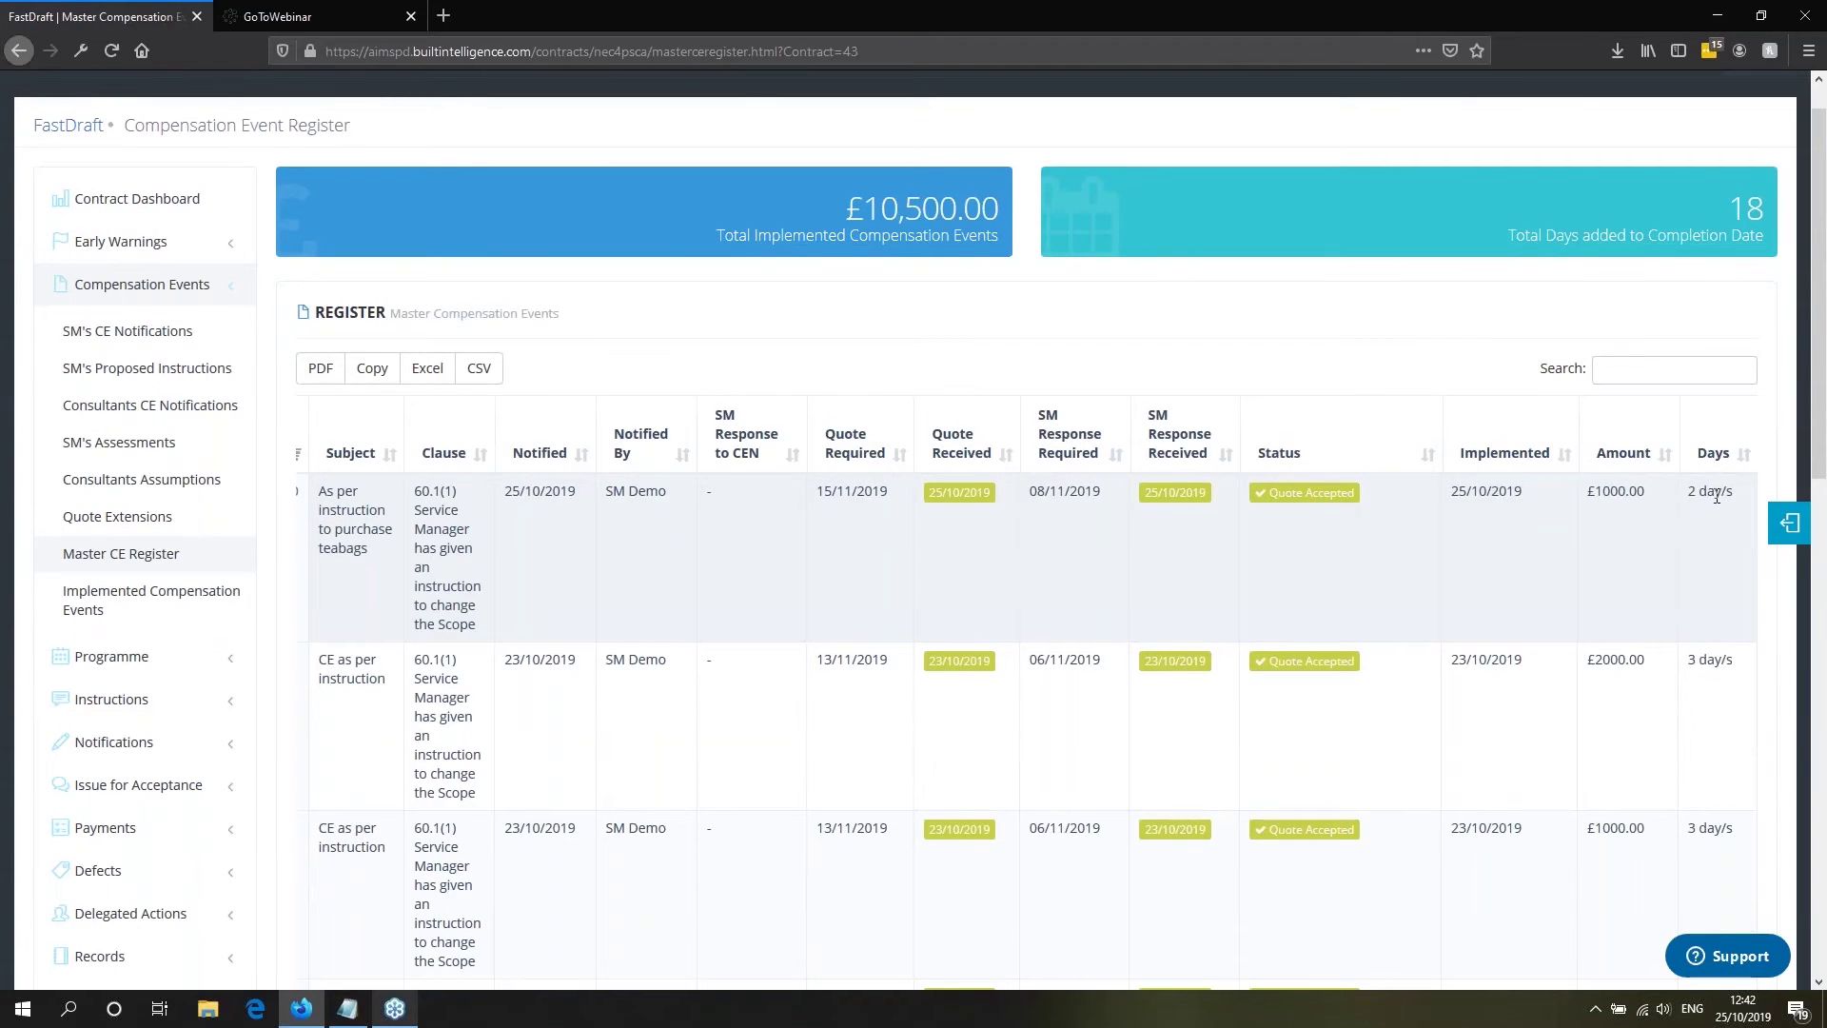
pyautogui.scroll(1, 1728, 500)
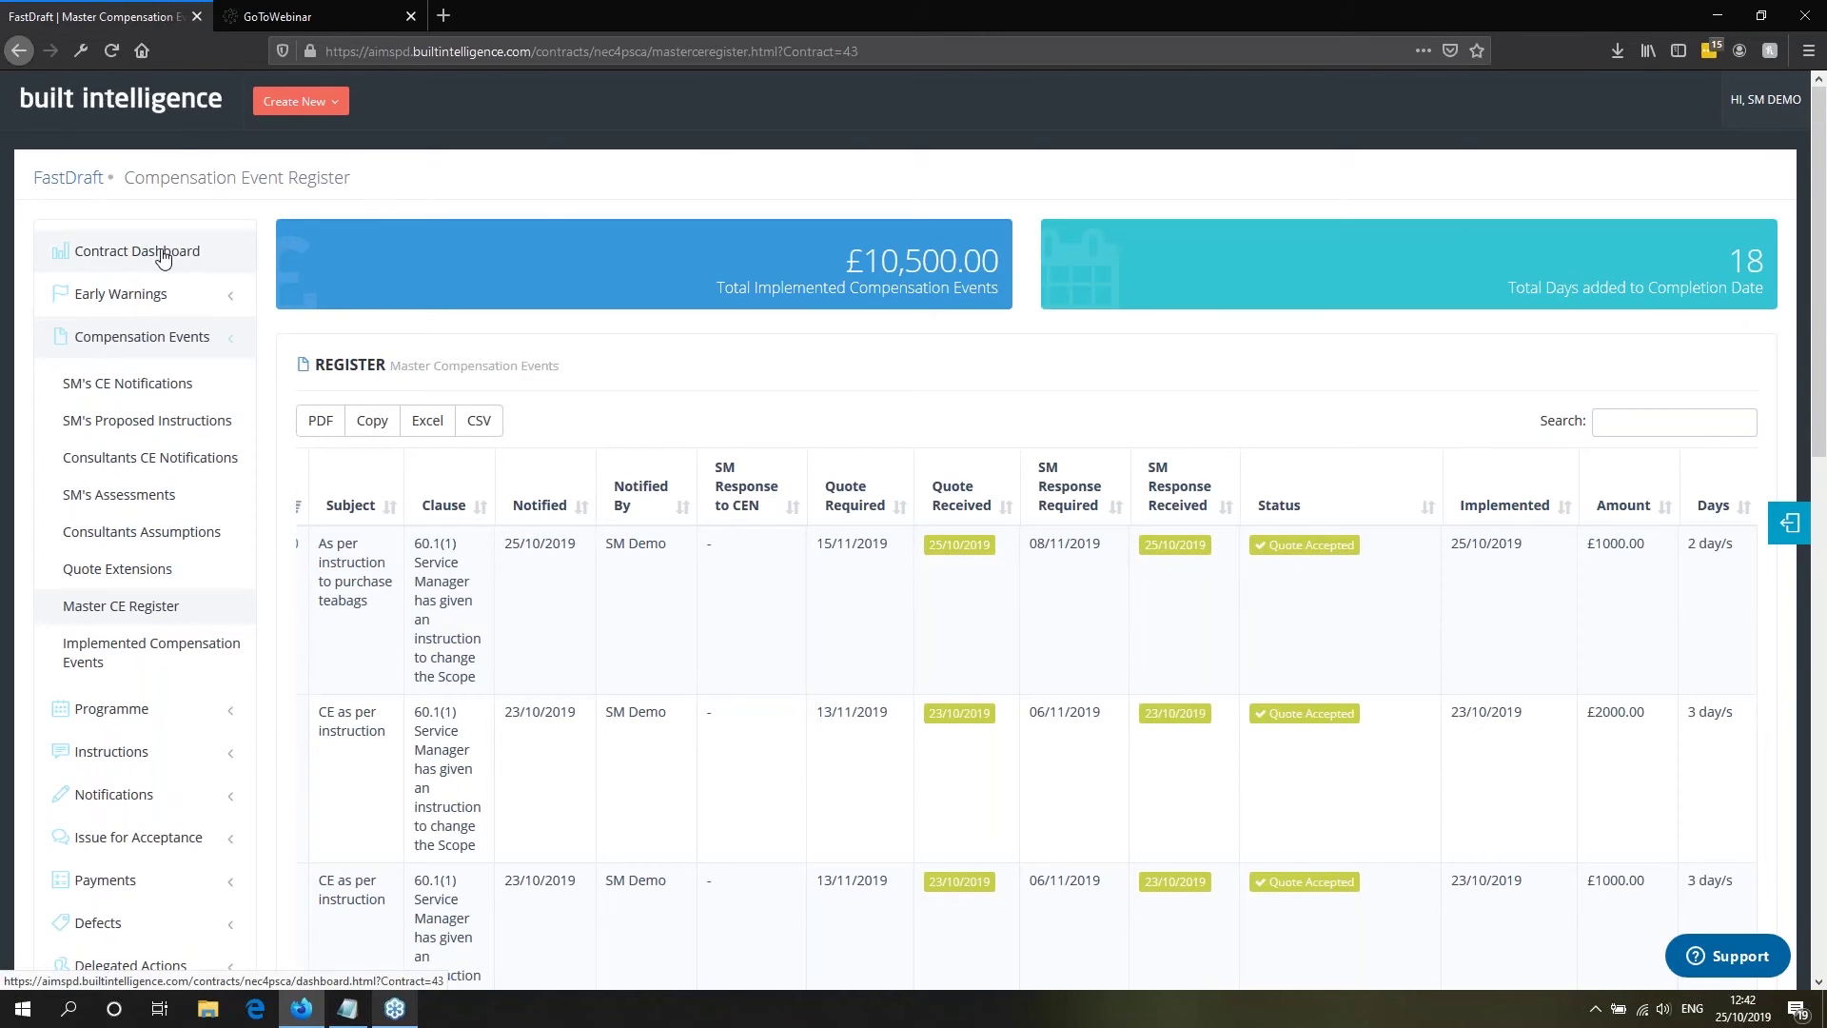
pyautogui.click(163, 255)
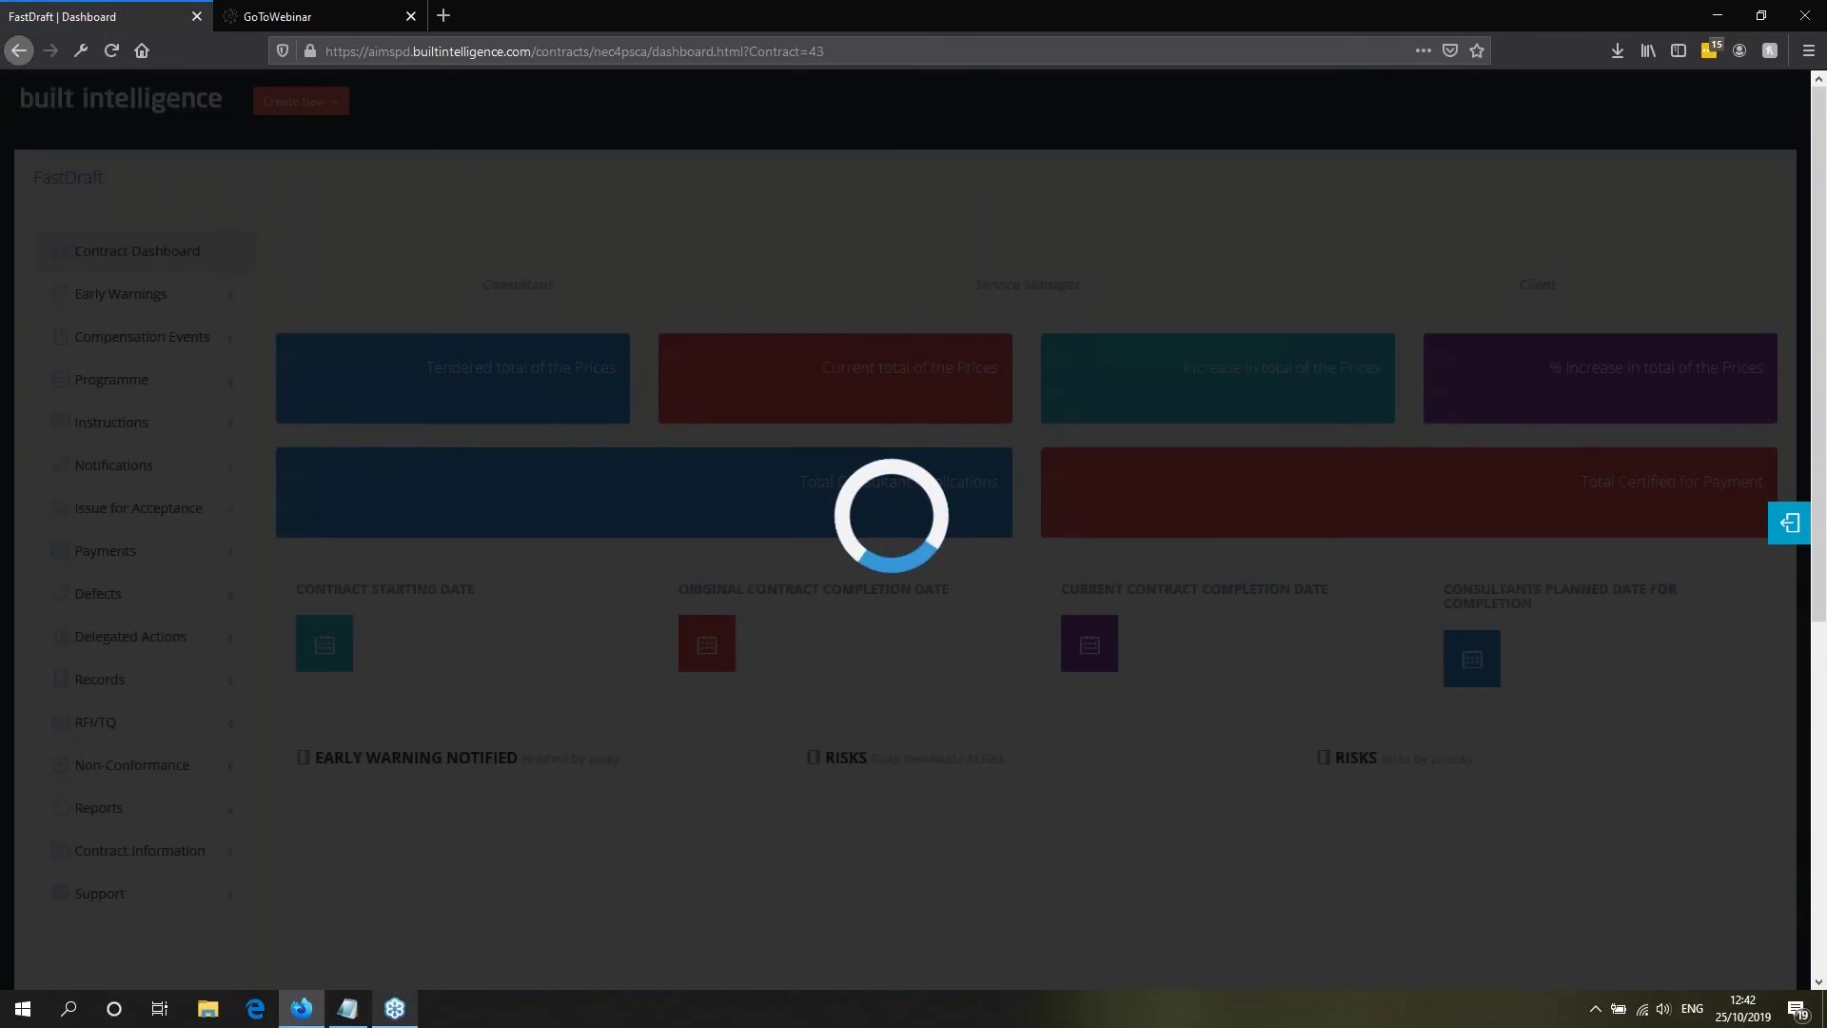